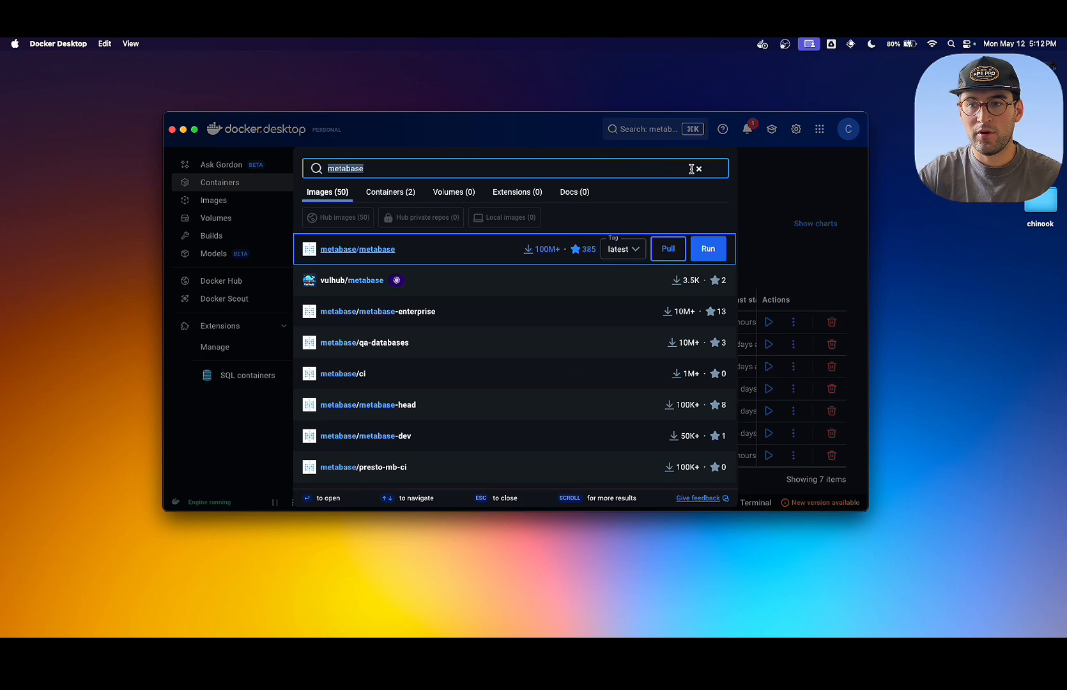
- Clear the metabase search, look over the local images, and widen the Image column in the containers list
left_click(698, 168)
left_click(761, 171)
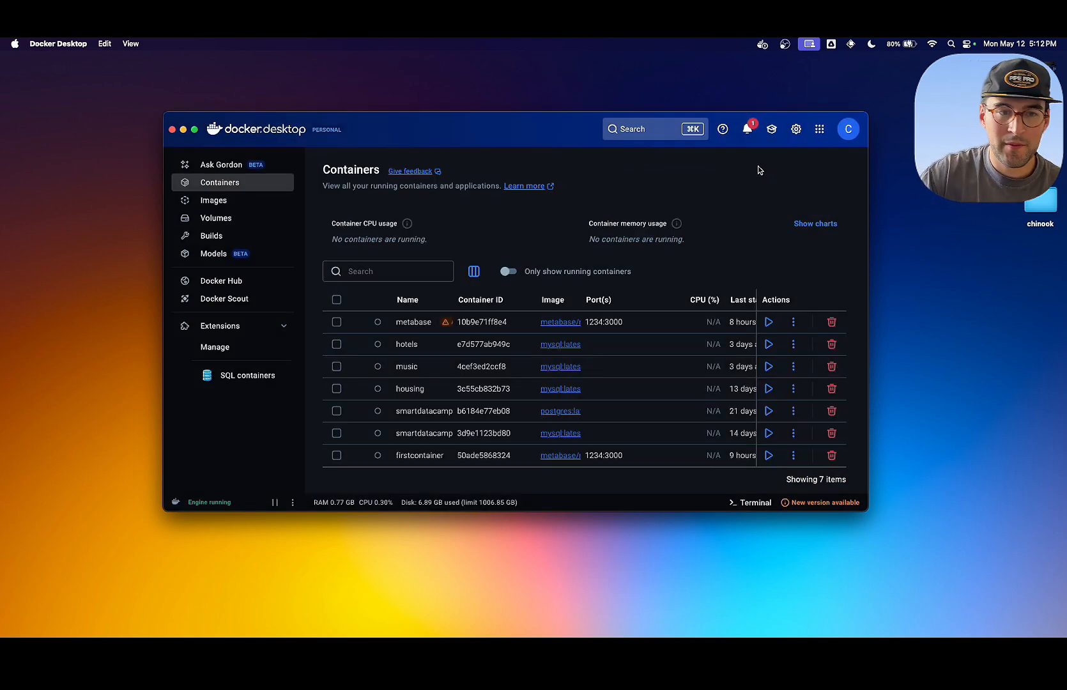
left_click(230, 201)
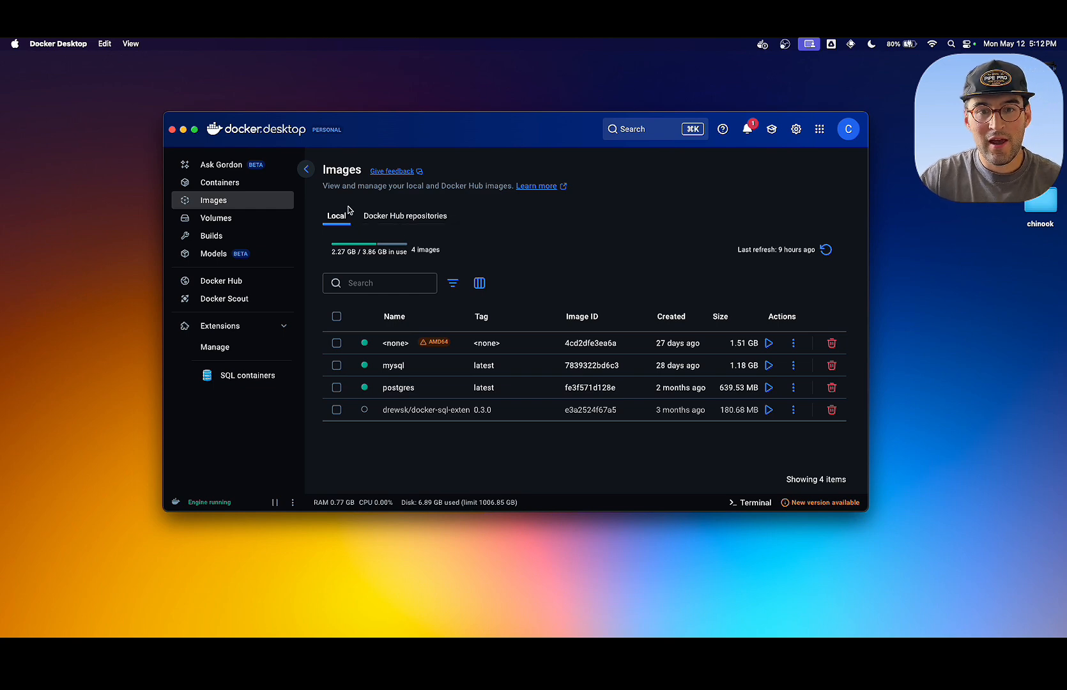
left_click(242, 184)
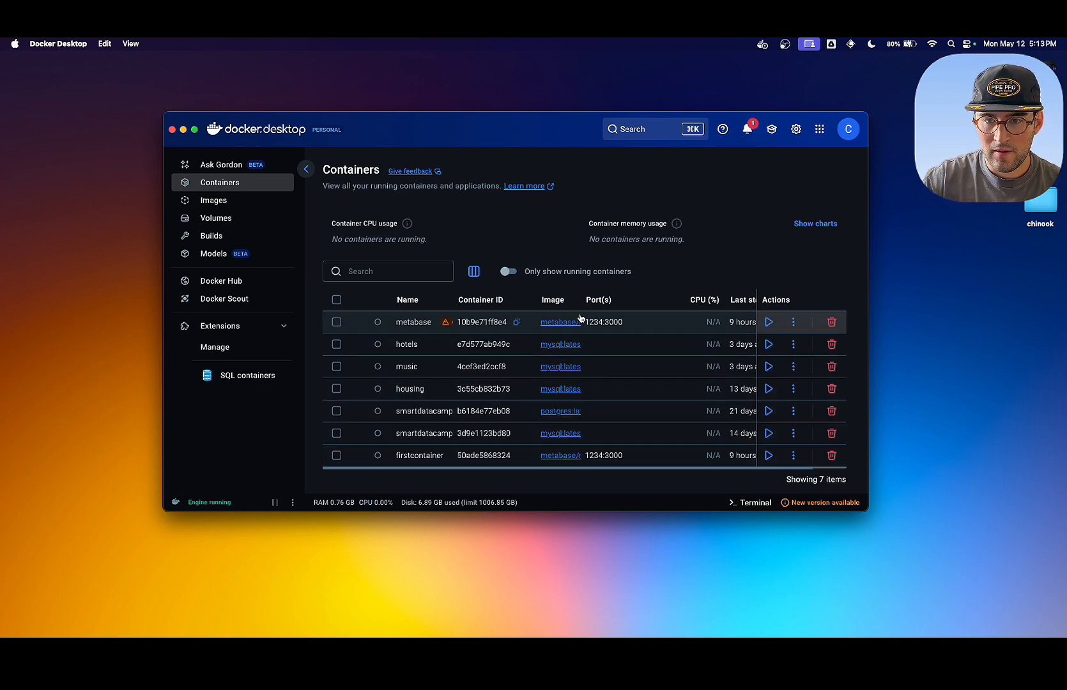
left_click_drag(574, 303, 631, 301)
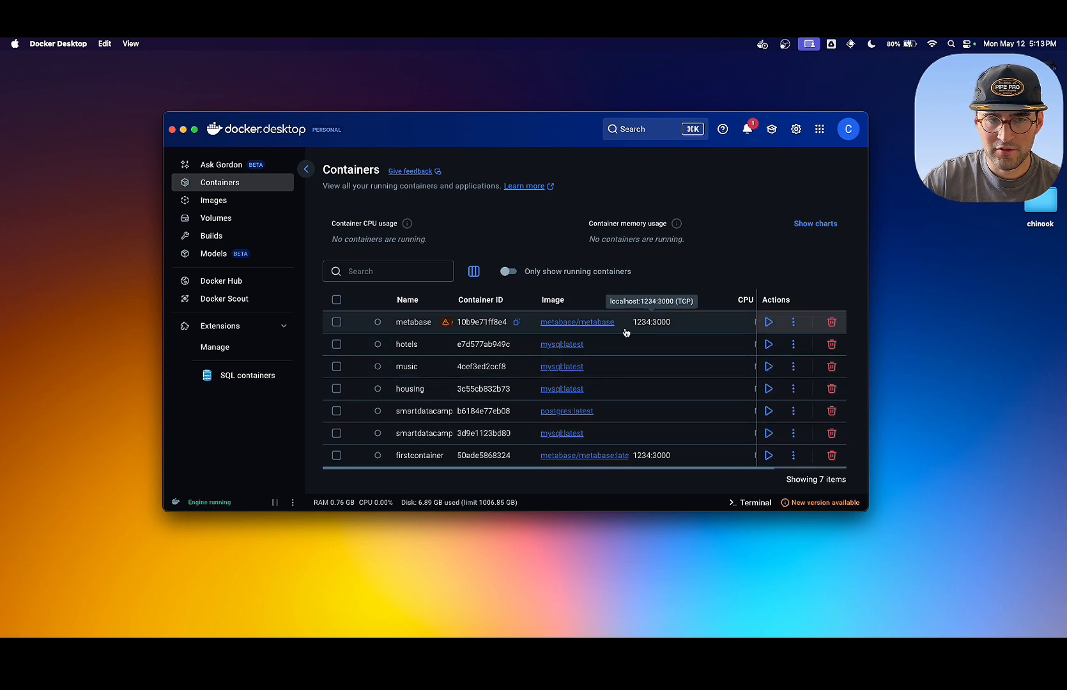
- Go to the local images and search Docker for metabase
left_click(217, 200)
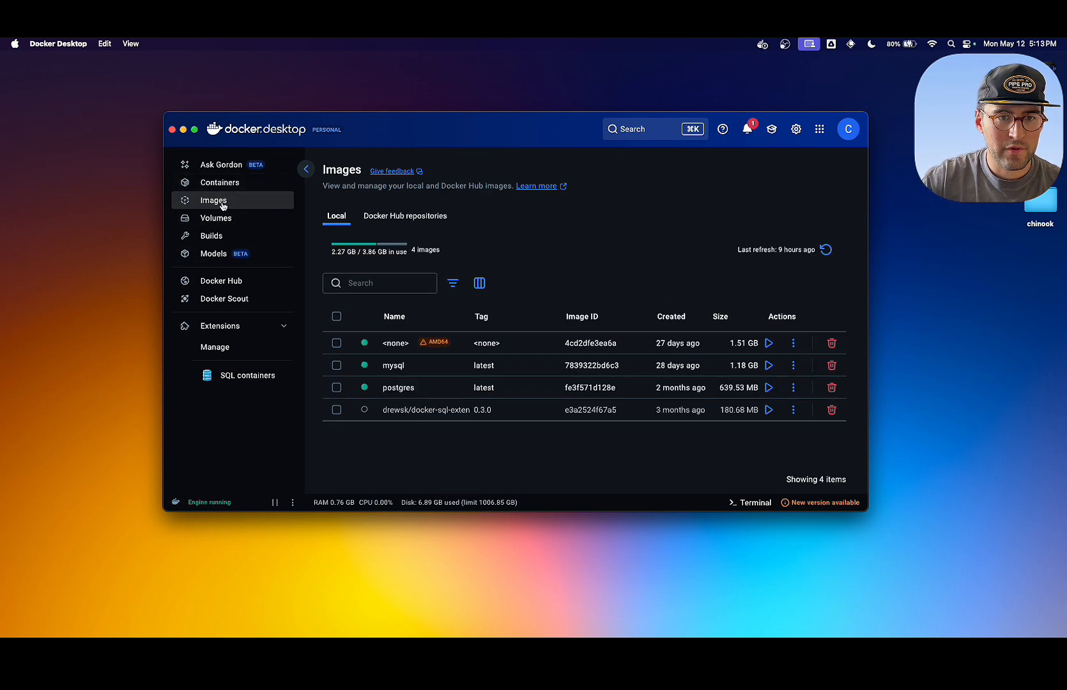
left_click(635, 134)
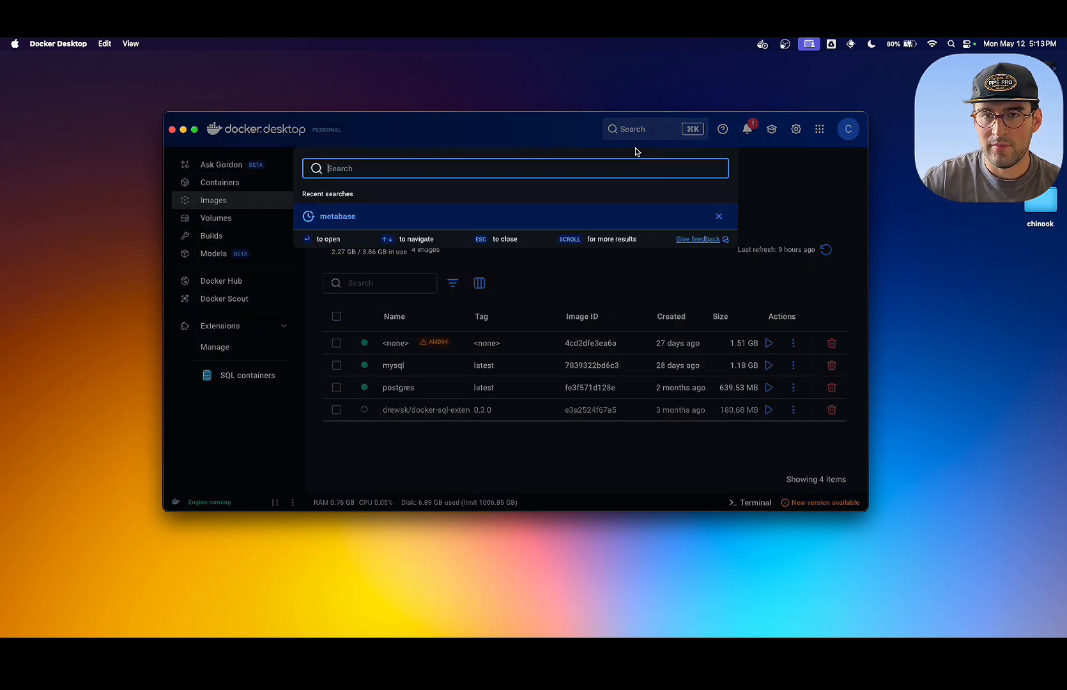
type("metabase")
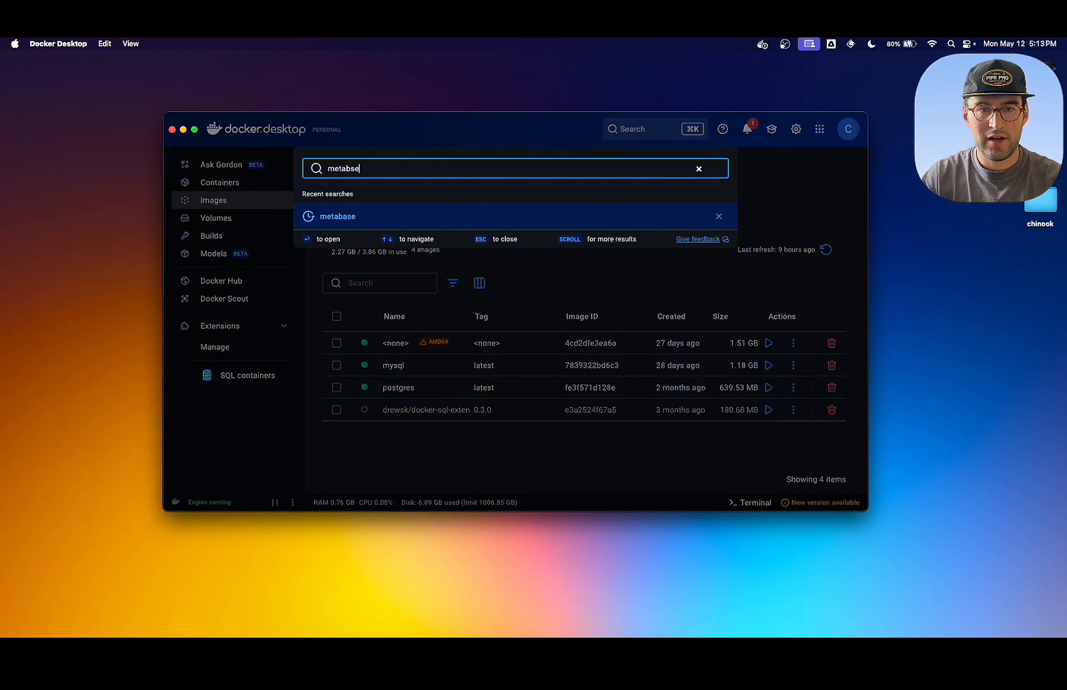
key("BackSpace")
key("BackSpace")
type("ase")
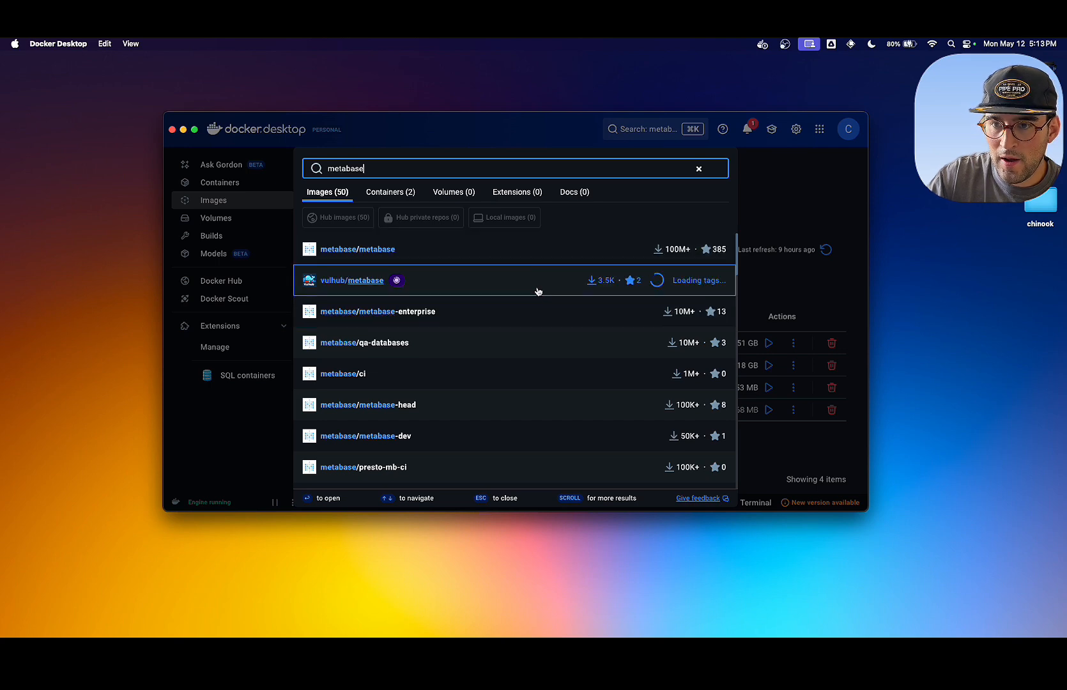
- Pull the metabase/metabase image with the latest tag and dismiss the download notification
mouse_move(523, 249)
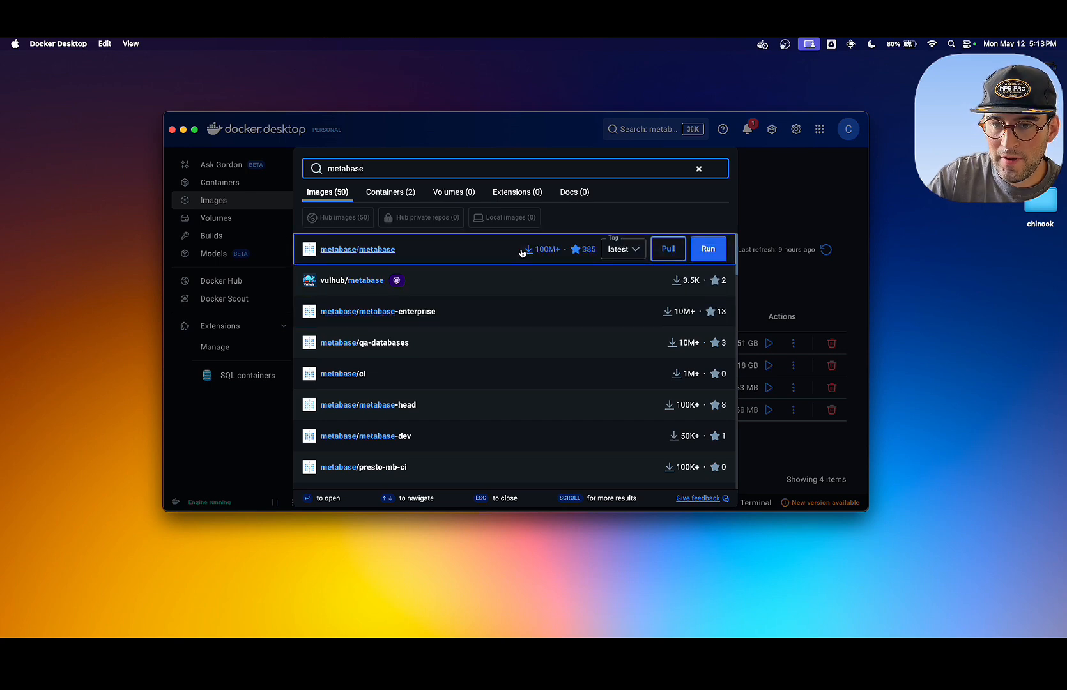
left_click(637, 249)
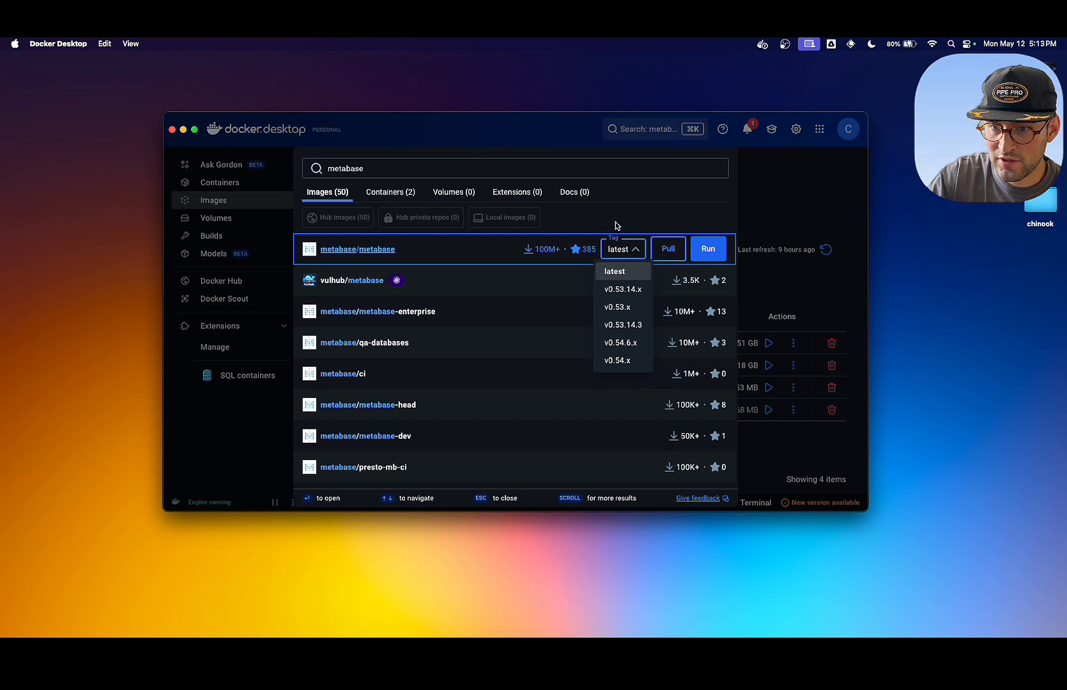
left_click(616, 224)
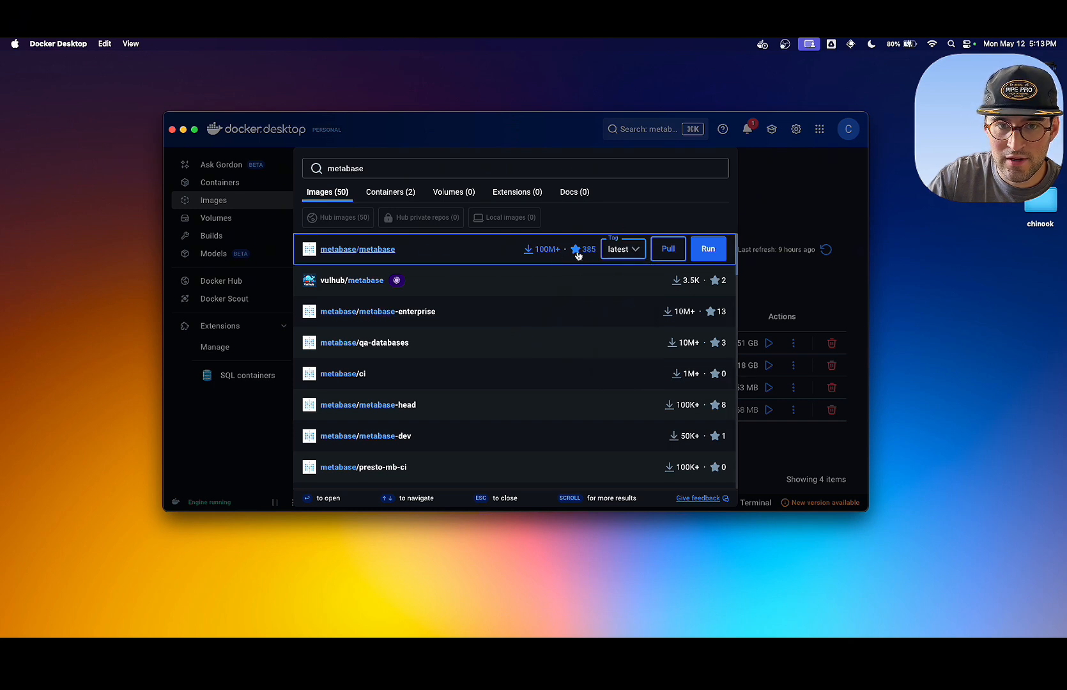
left_click(667, 250)
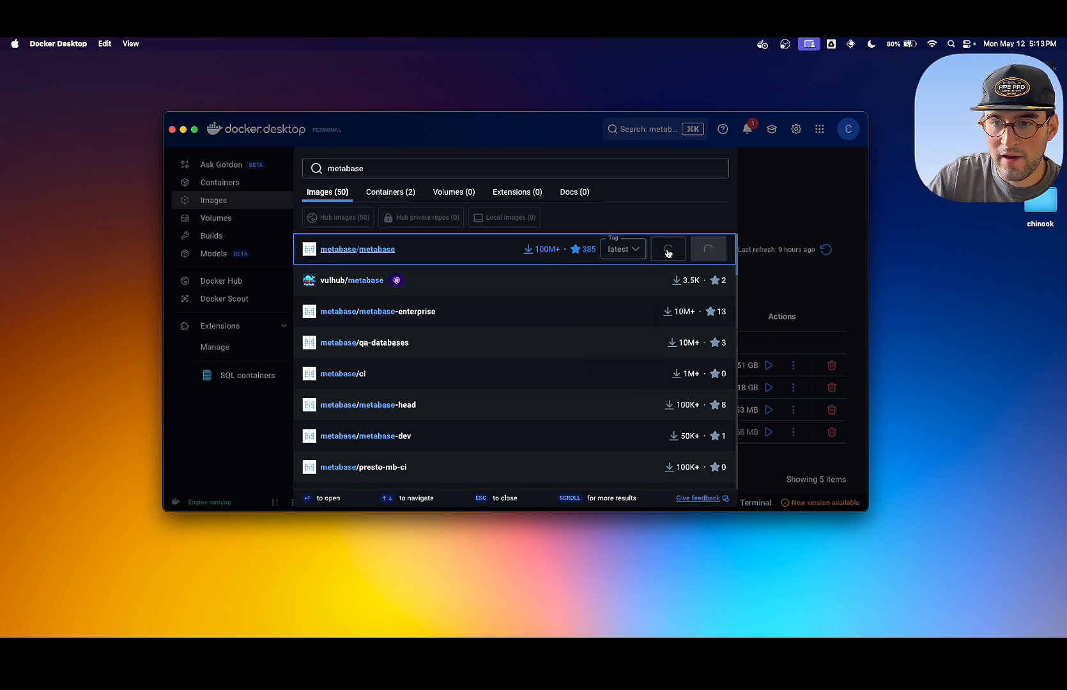
left_click(774, 230)
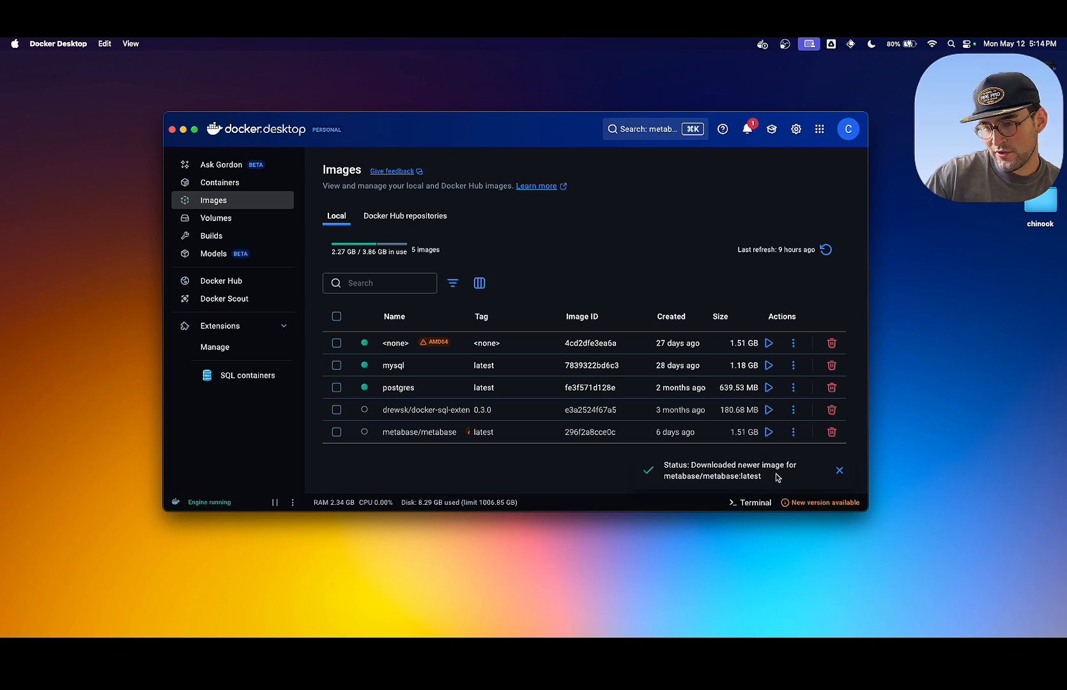
left_click(838, 470)
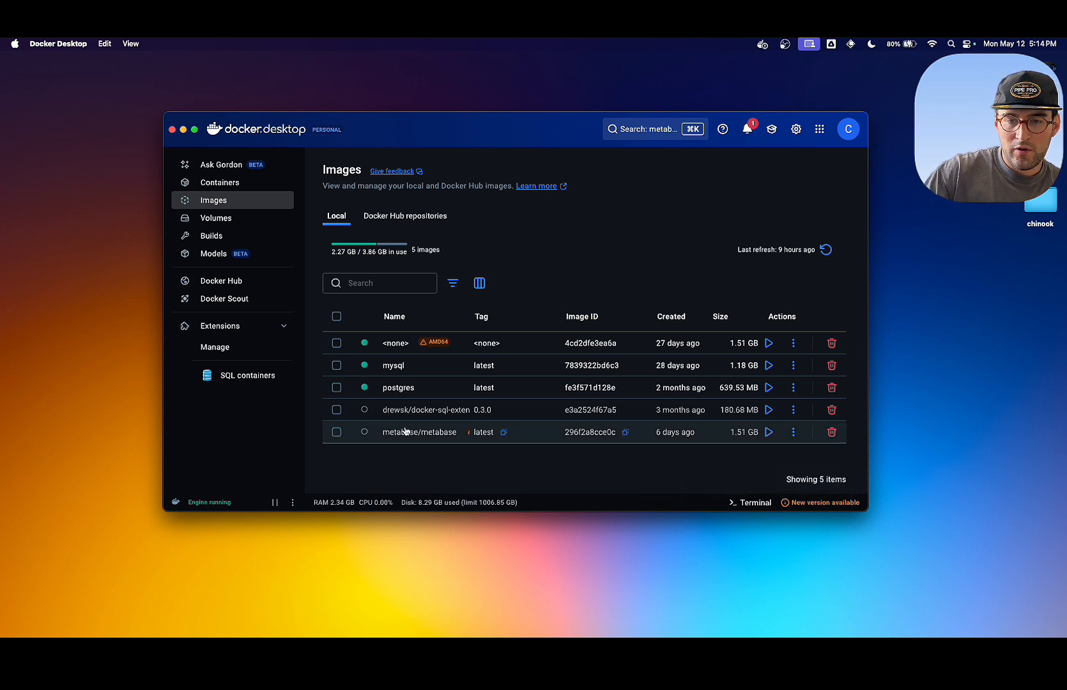
- Start a new container from the metabase/metabase image and name it metabase_container in the optional settings
left_click(768, 432)
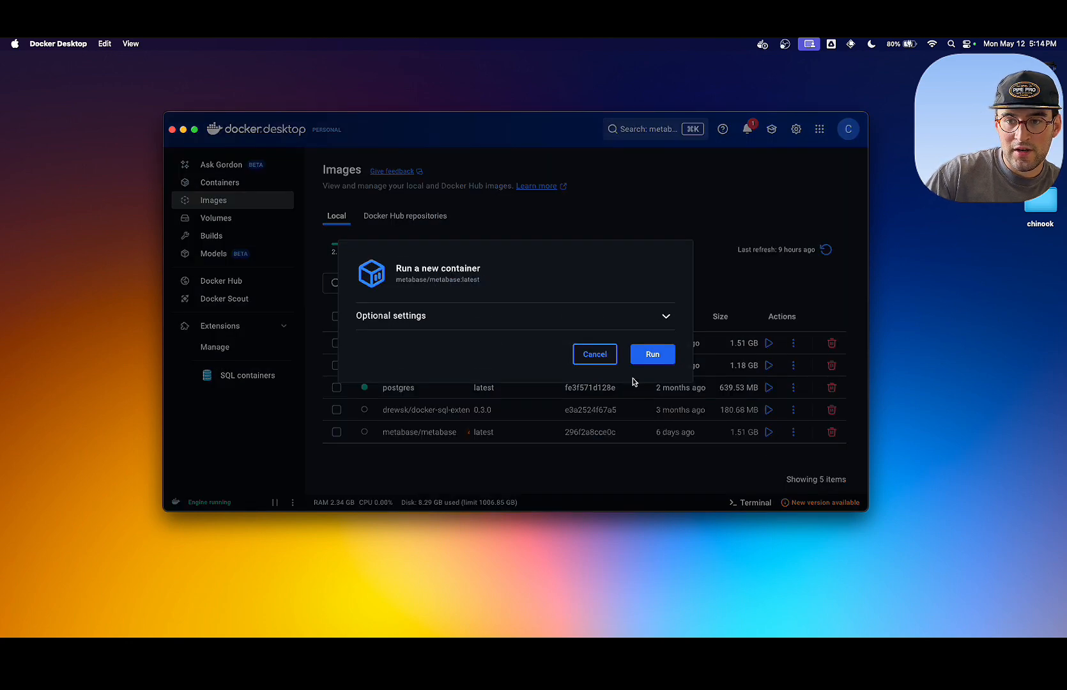
left_click(662, 311)
left_click(532, 240)
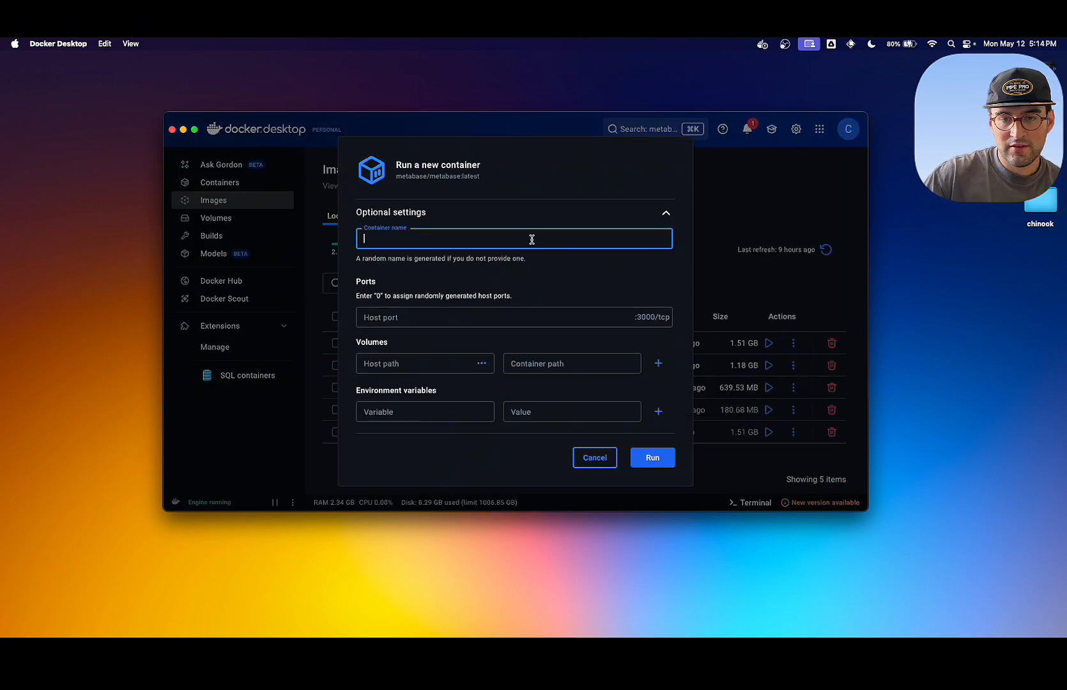
type("metabase_container")
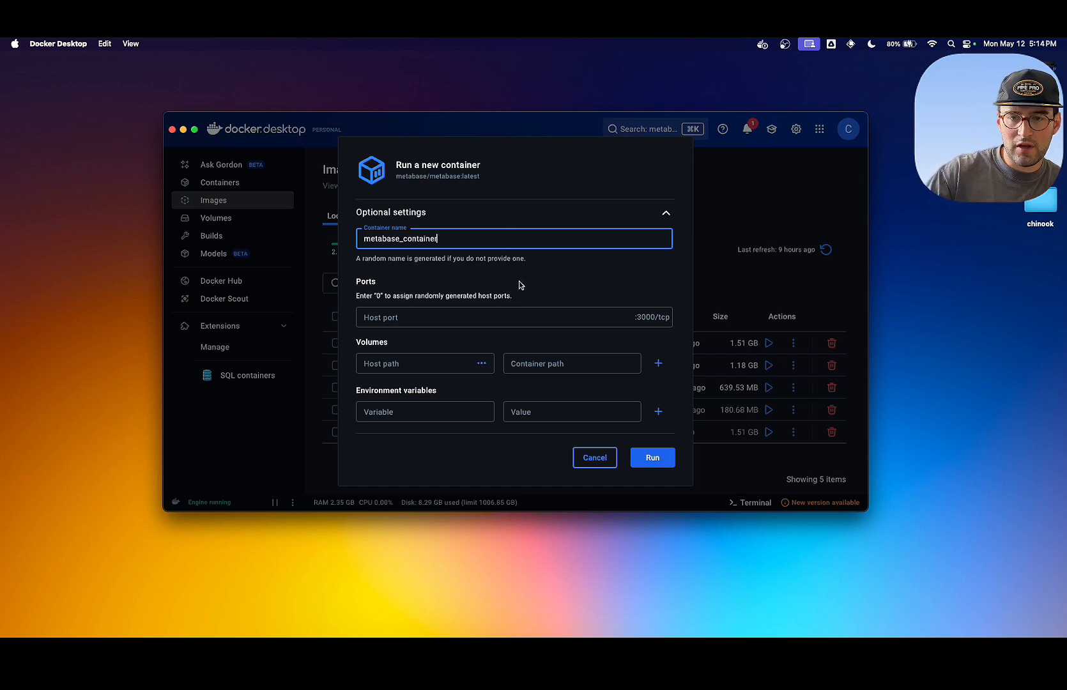
- Map the container's 3000/tcp port to host port 3000 and run the container
left_click(483, 309)
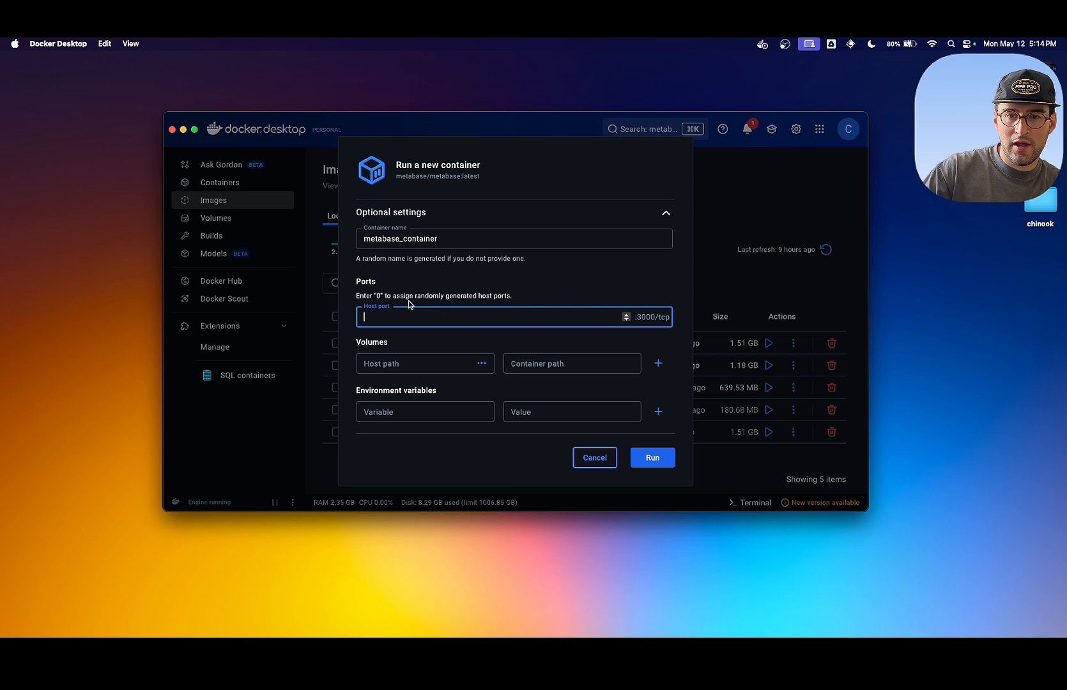
type("0")
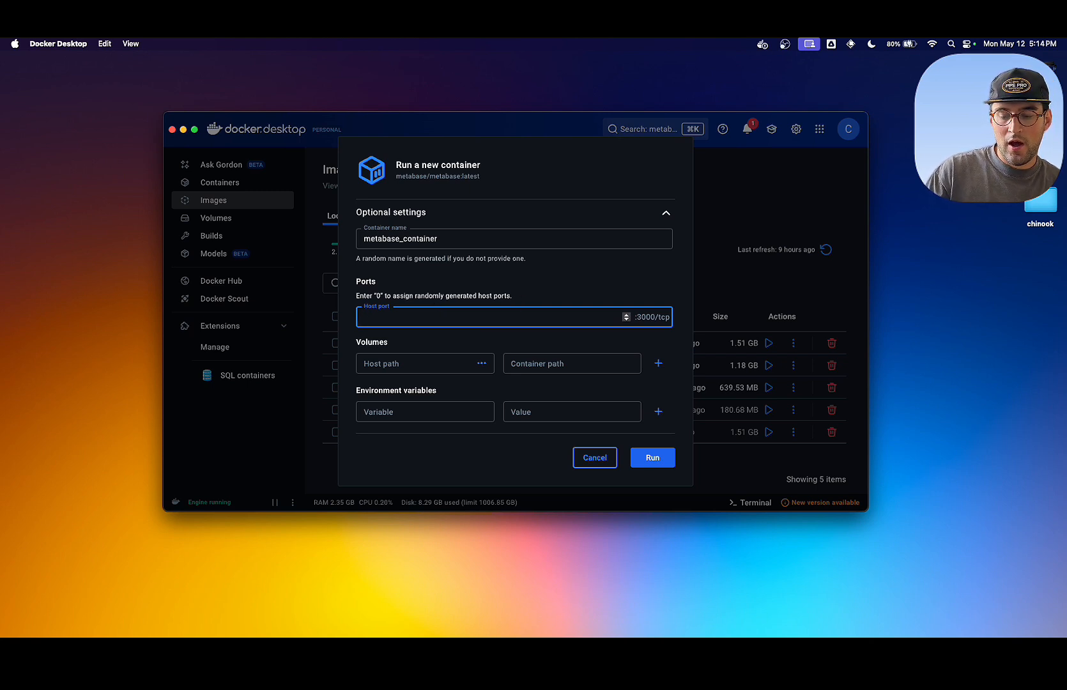
type("000")
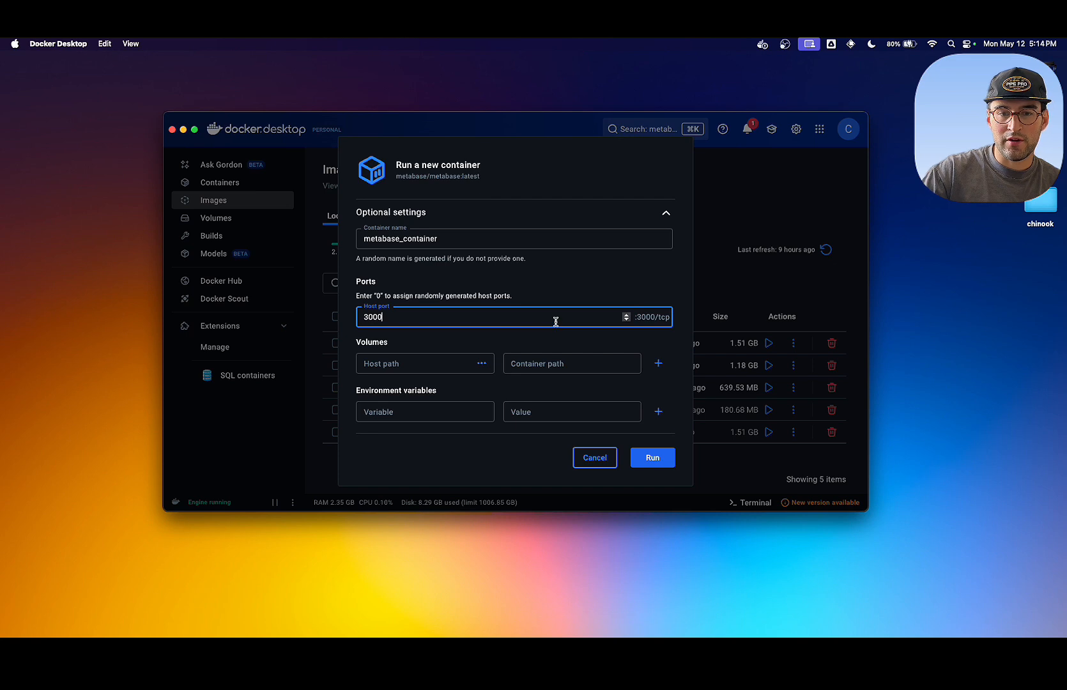
key("super+a")
type("1")
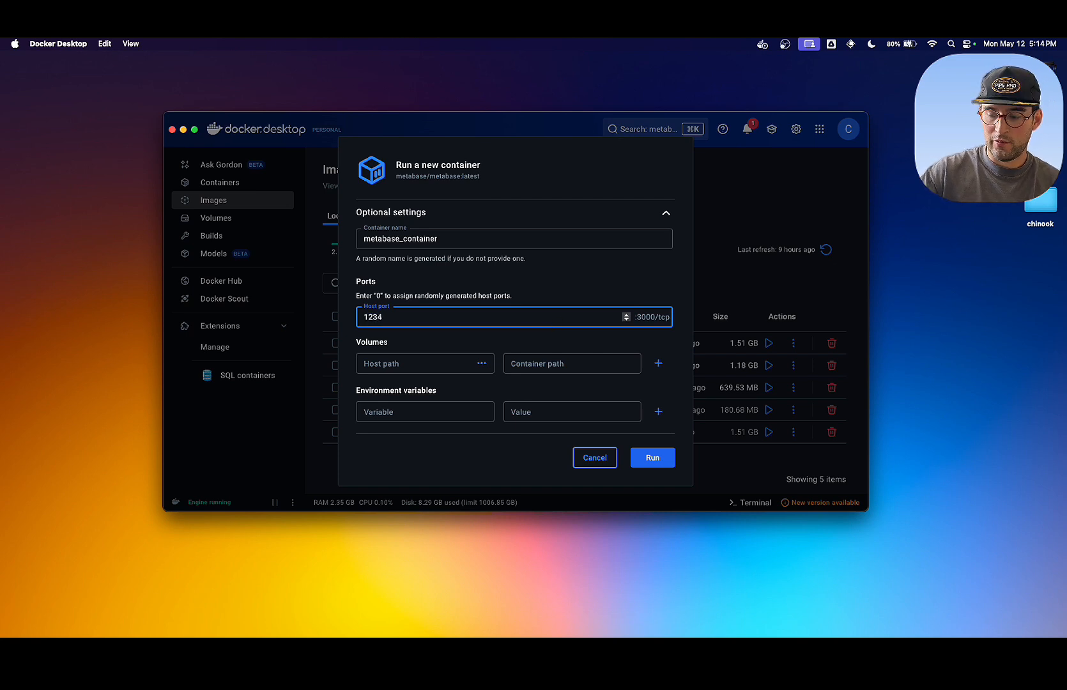
type("000")
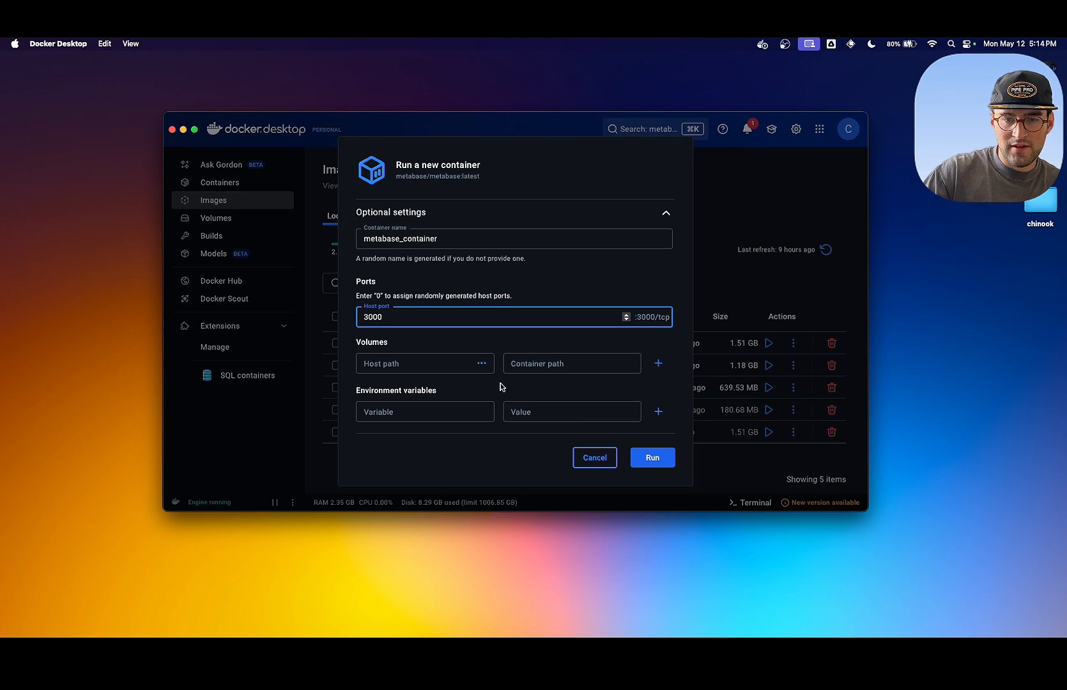
left_click(652, 455)
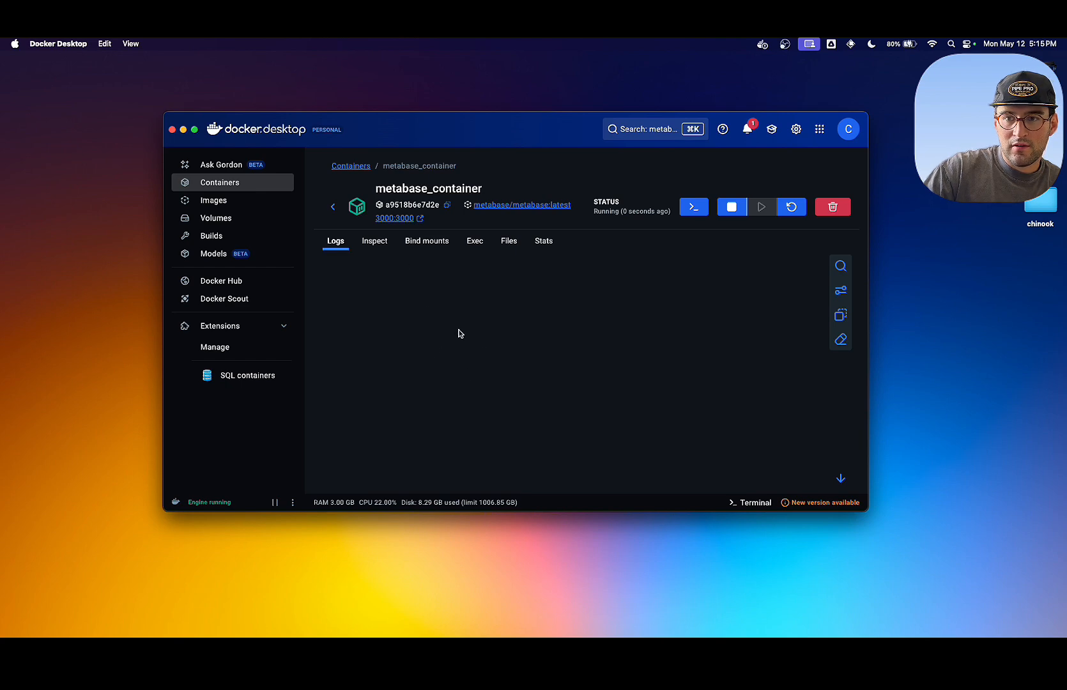
- Open the running container's 3000:3000 address in the browser and reload the page
left_click(404, 219)
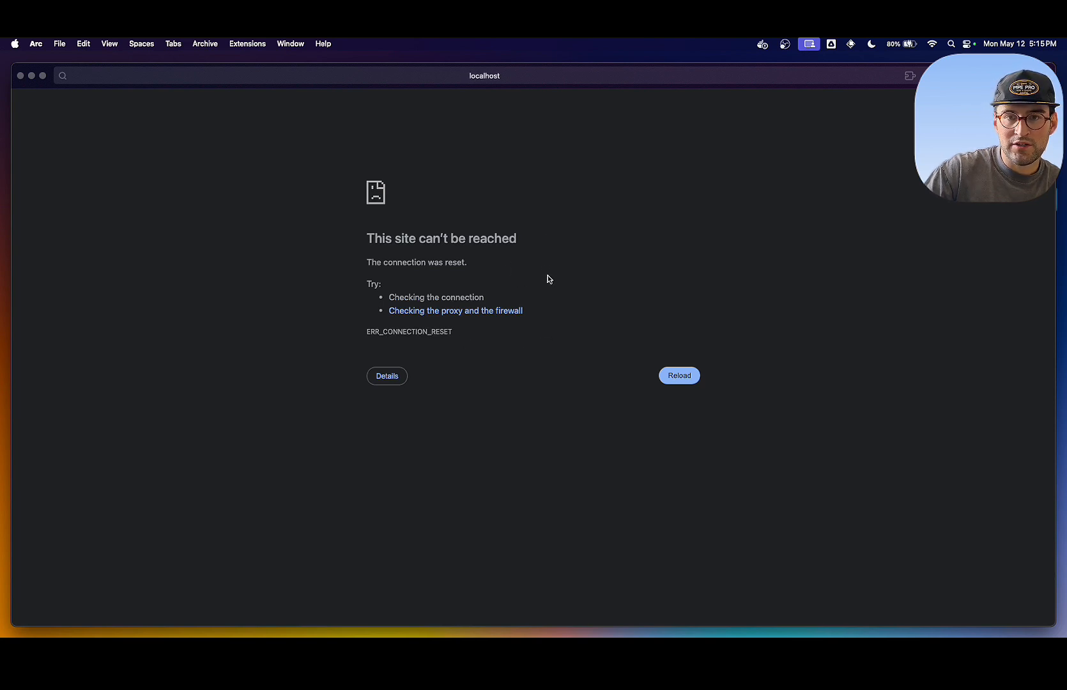
left_click(680, 377)
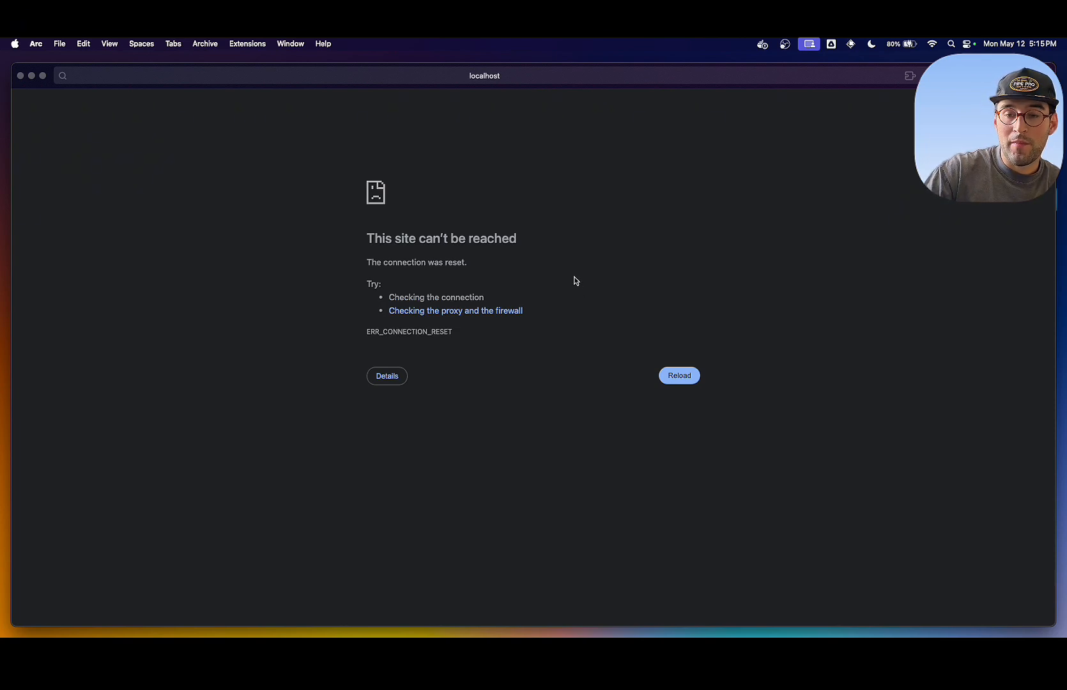
- Switch back to Docker Desktop and tile its container logs beside the browser window, giving the browser the larger share
key("ctrl+Up")
left_click(339, 247)
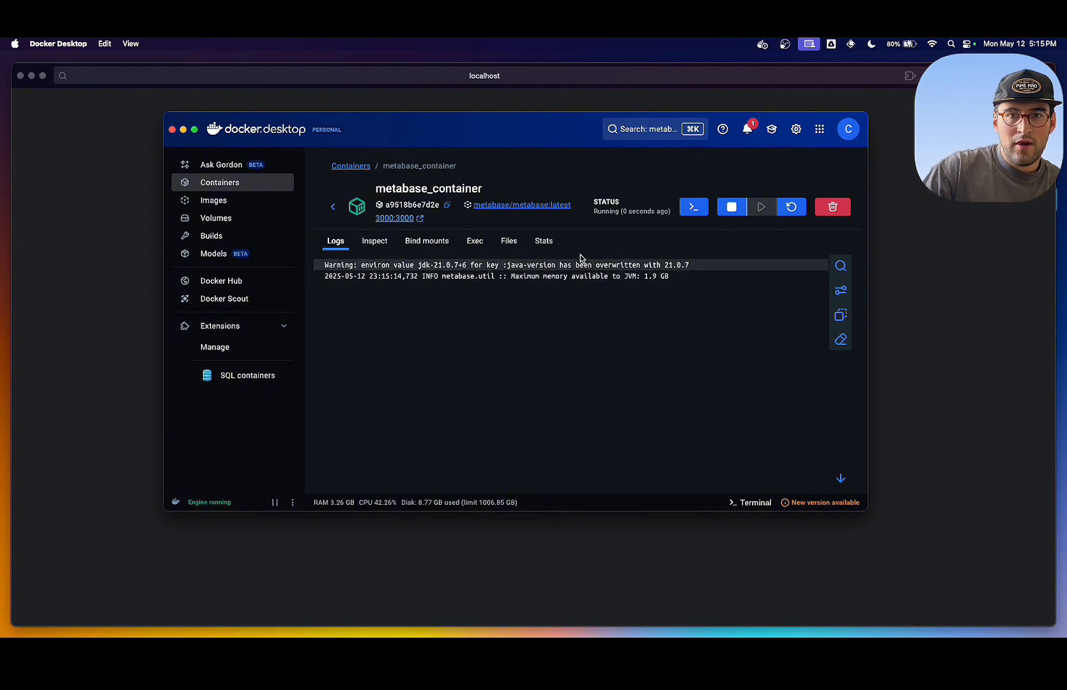
left_click_drag(524, 121, 4, 235)
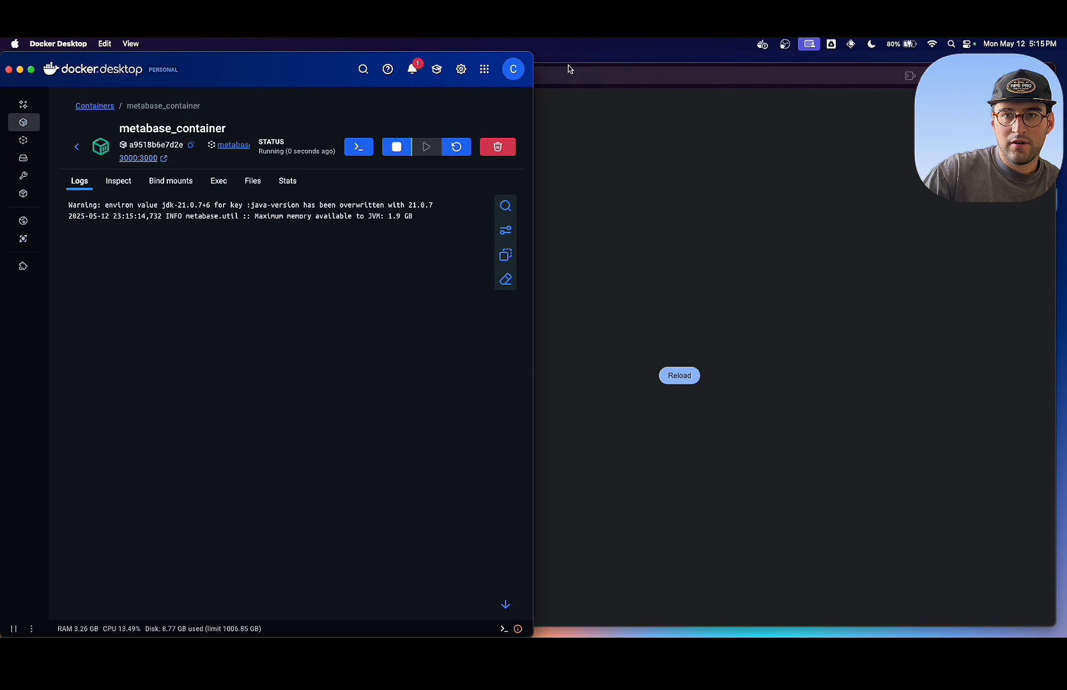
left_click_drag(569, 69, 1064, 209)
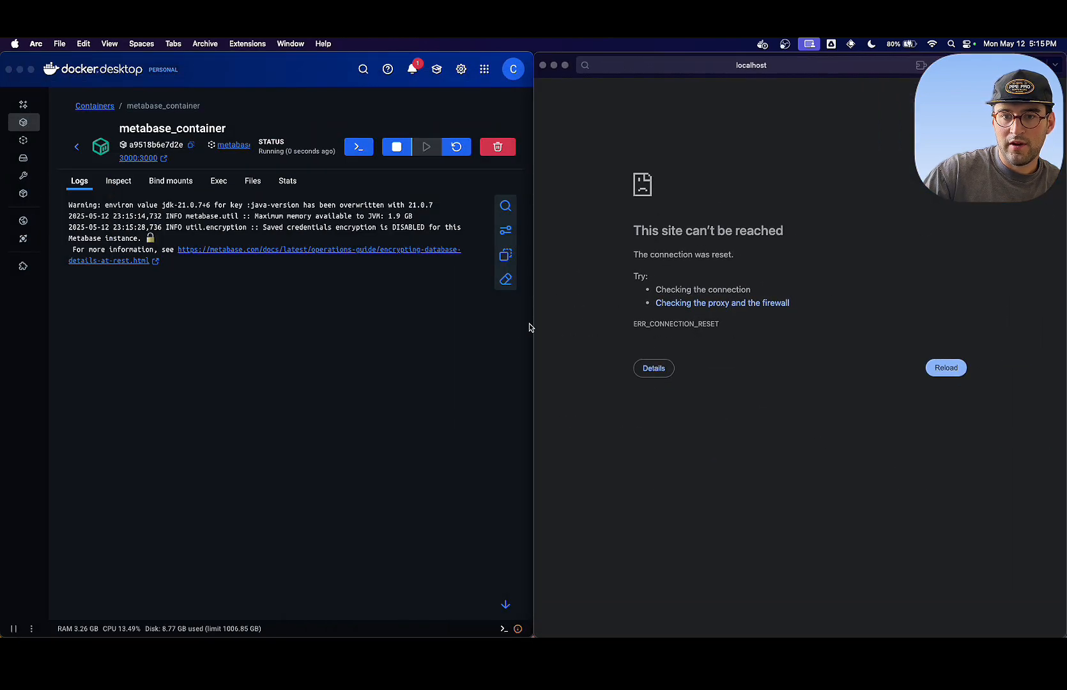
left_click_drag(530, 346, 419, 345)
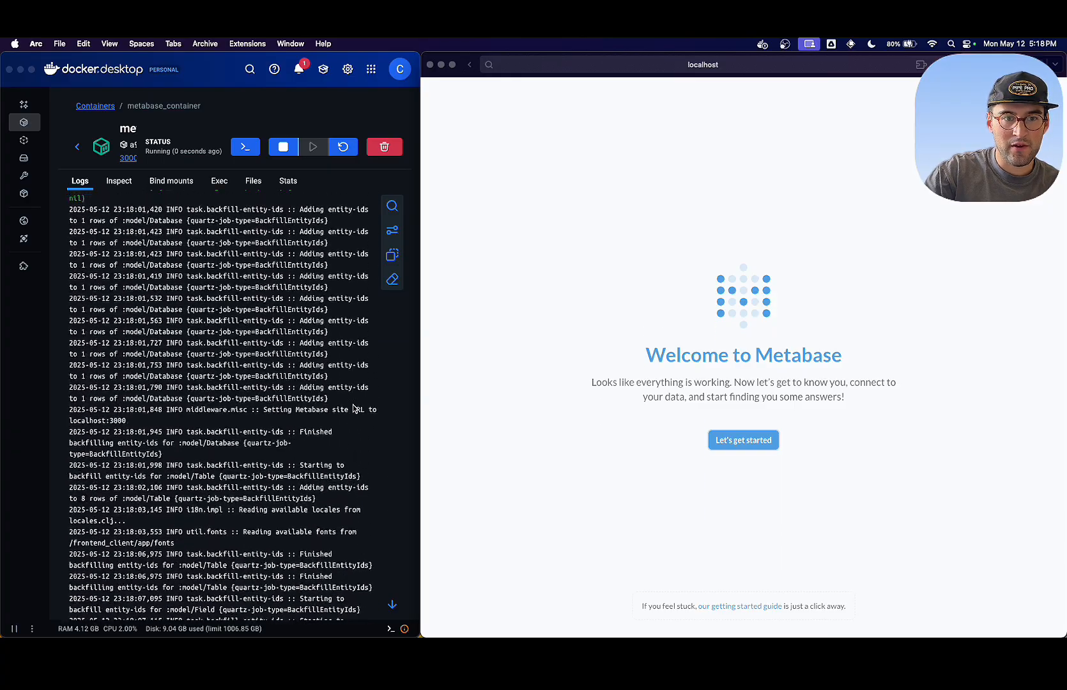
- Look through the container's startup logs and begin the Metabase setup on the welcome page
scroll(353, 408, "up", 20)
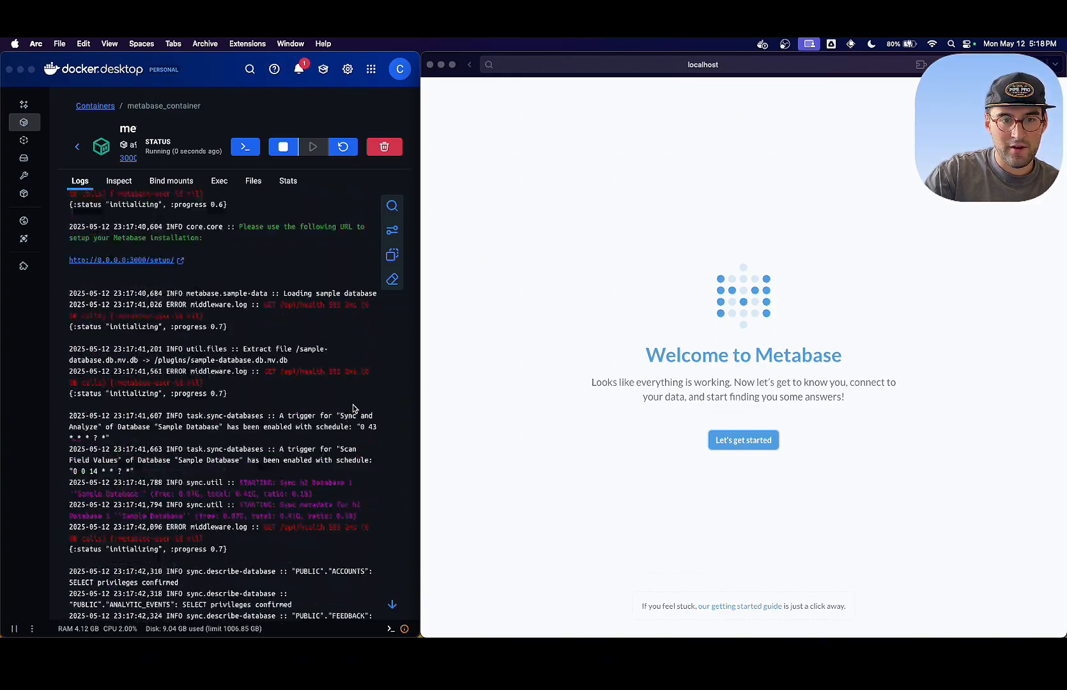
scroll(354, 409, "up", 10)
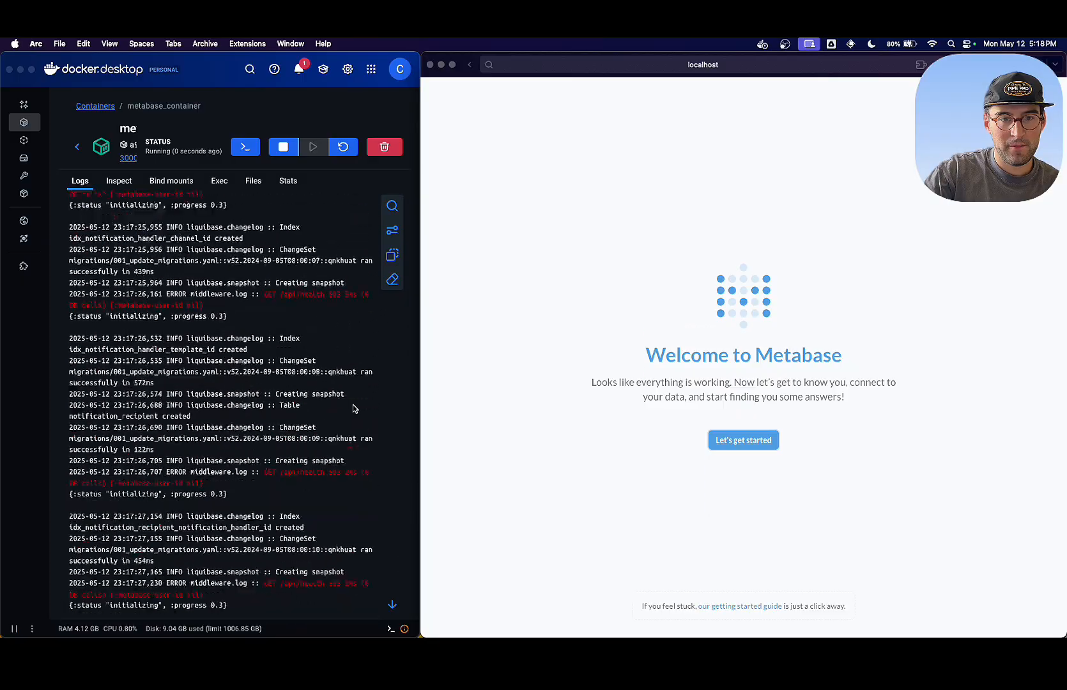
scroll(354, 409, "down", 20)
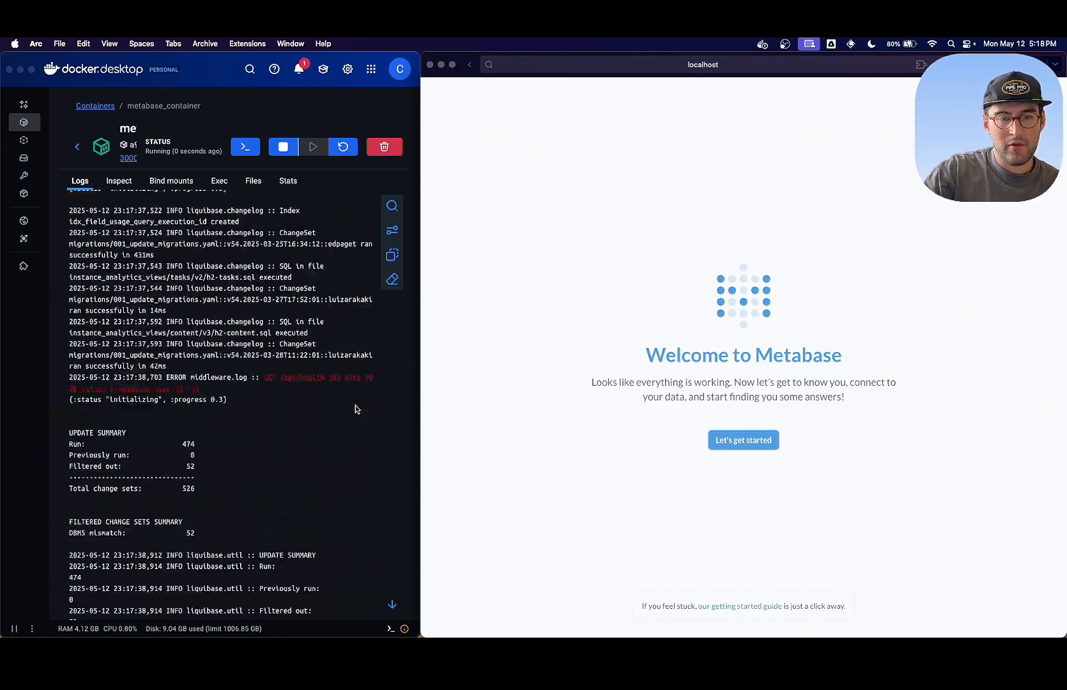
scroll(356, 408, "down", 20)
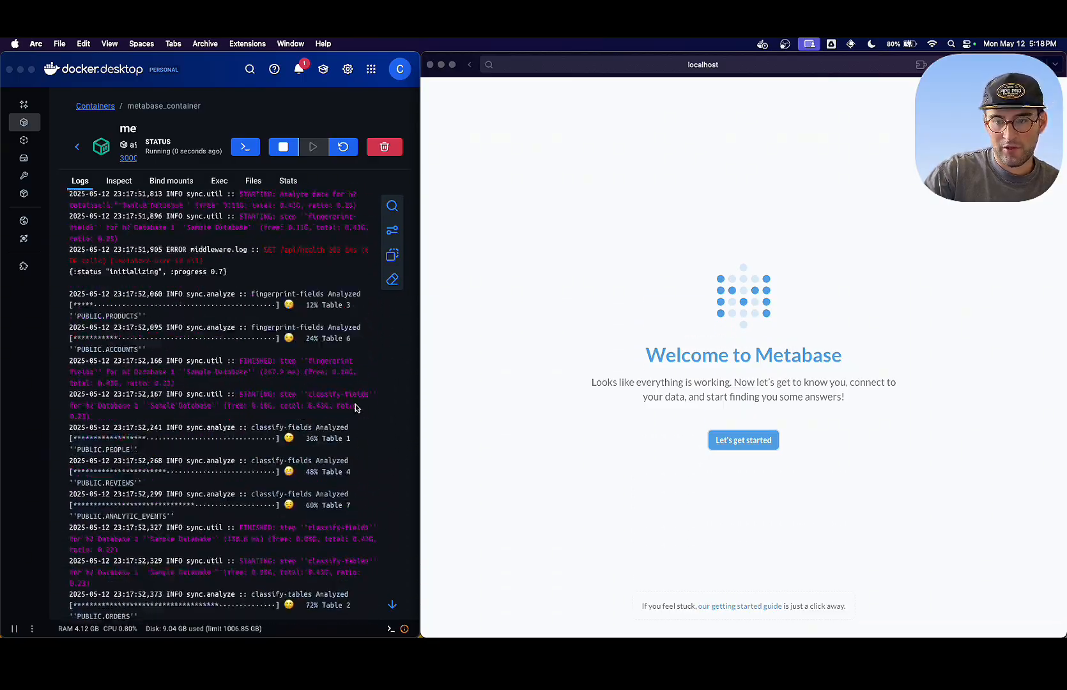
scroll(354, 408, "down", 20)
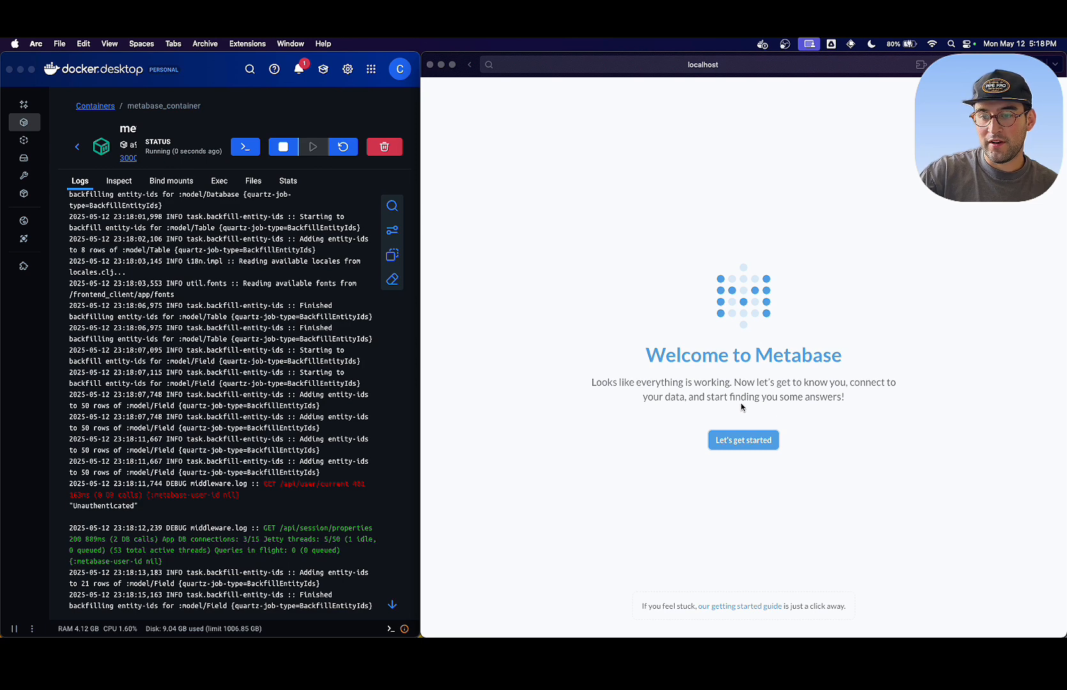
left_click(751, 440)
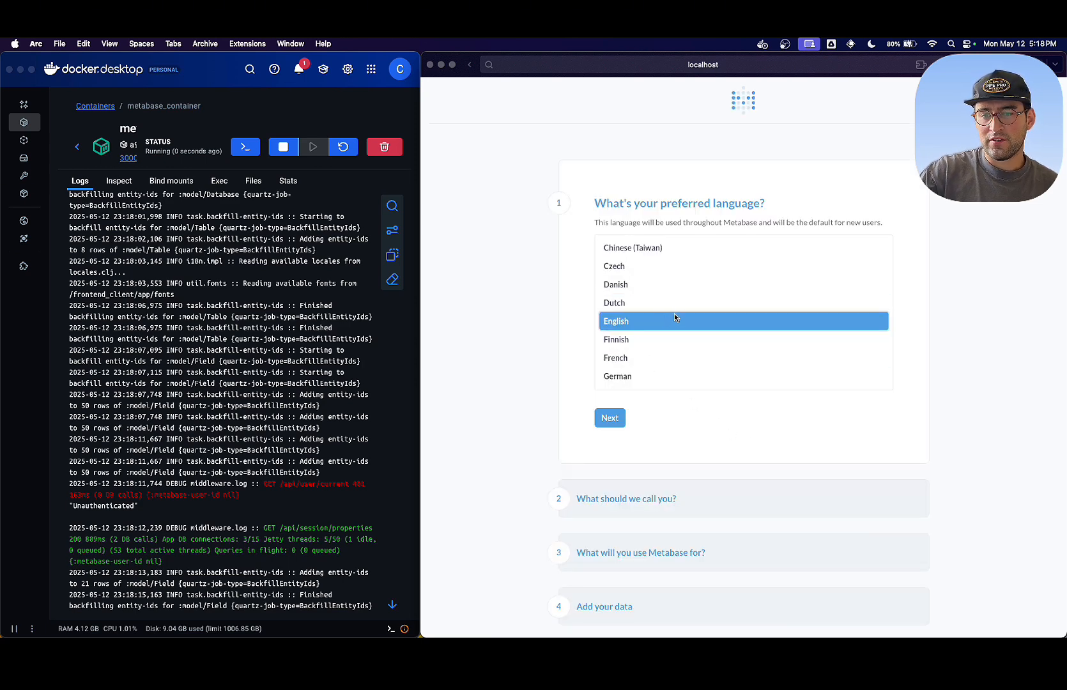
- Keep English as the preferred language and fill in the account holder's first and last name
left_click(610, 418)
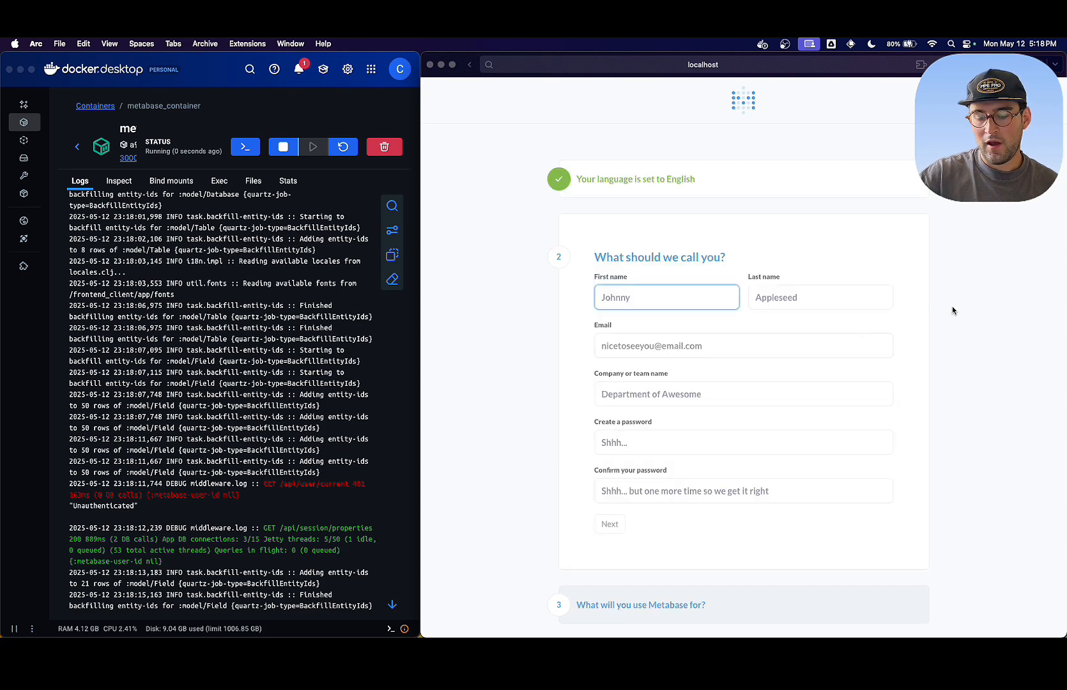
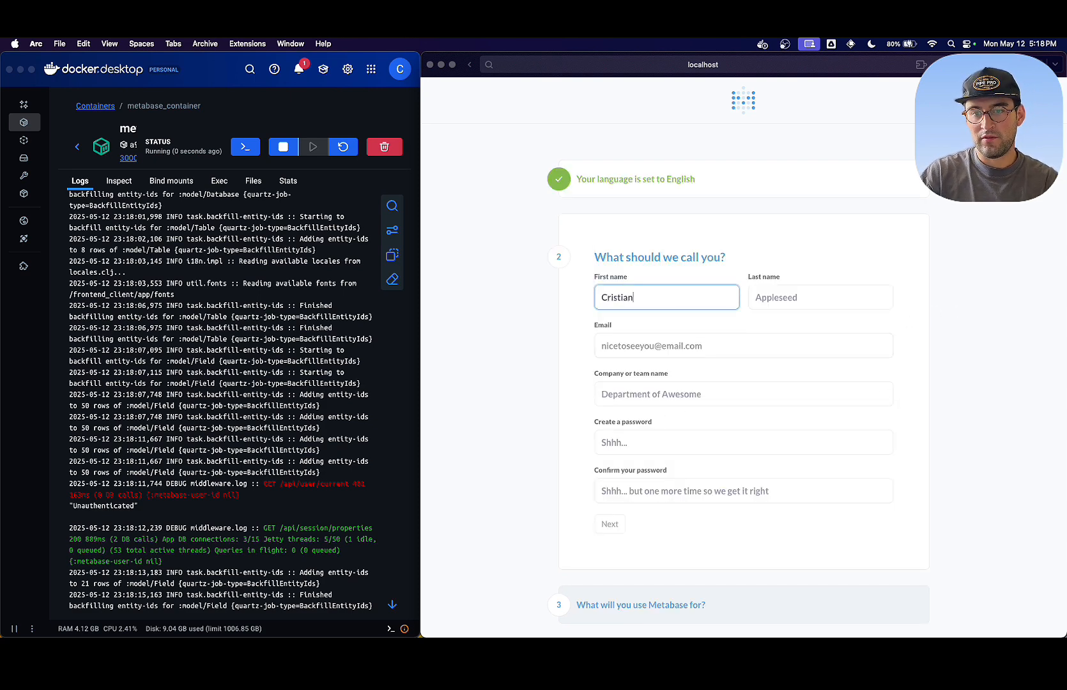
key("Tab")
key("Tab")
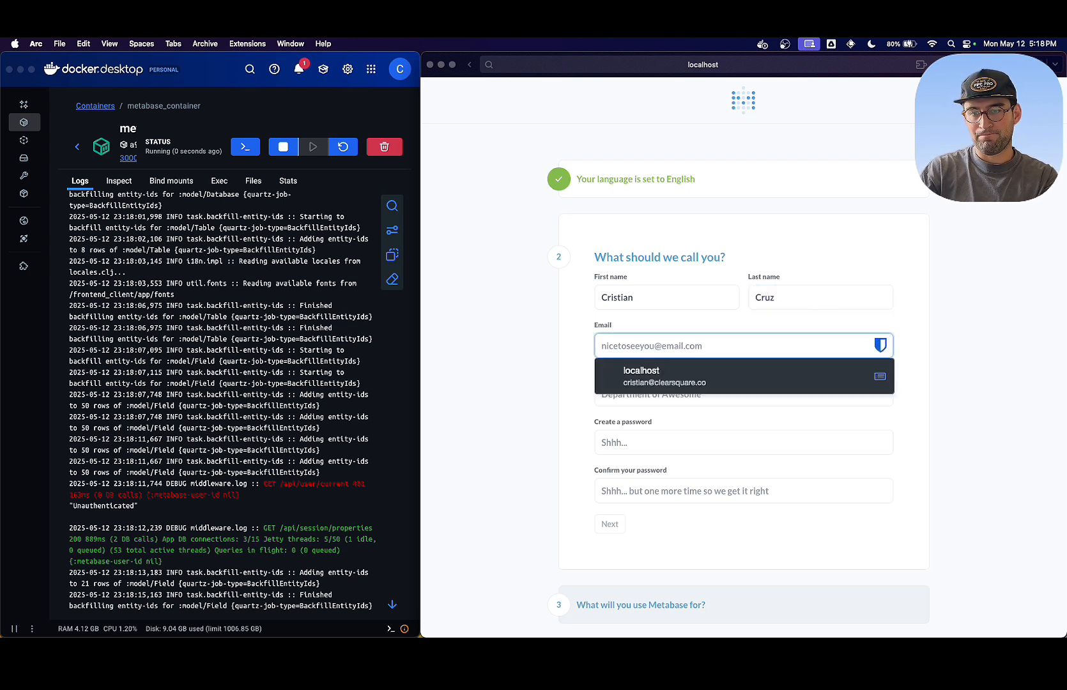
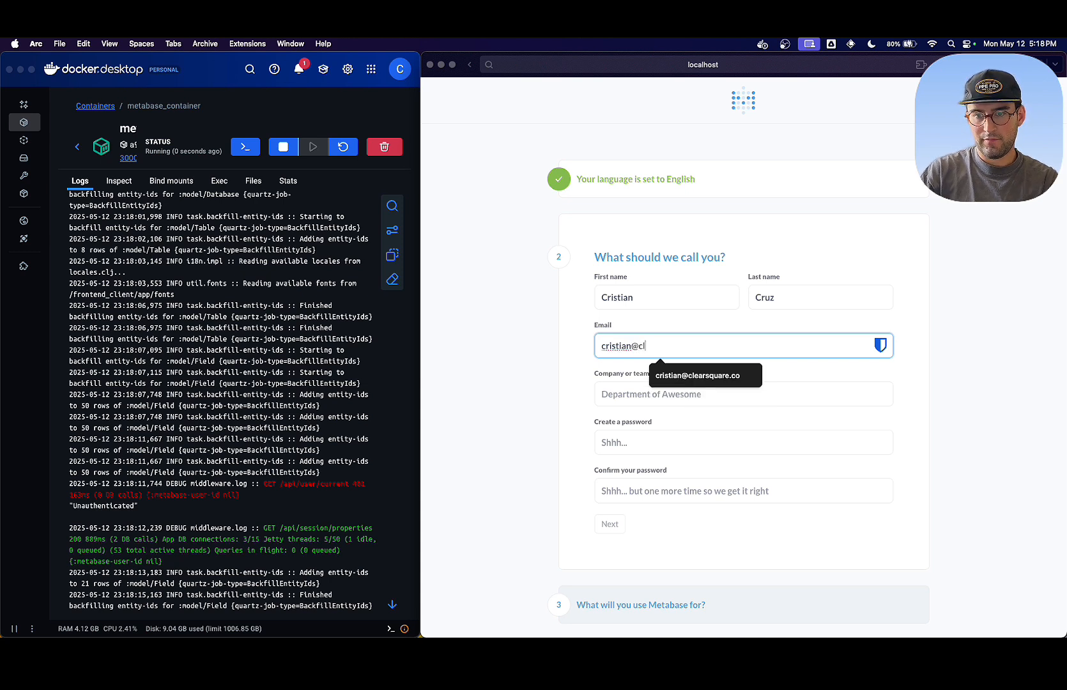
- Fill in the account's email address and set the company or team name to Clearsquare
key("Down")
key("Return")
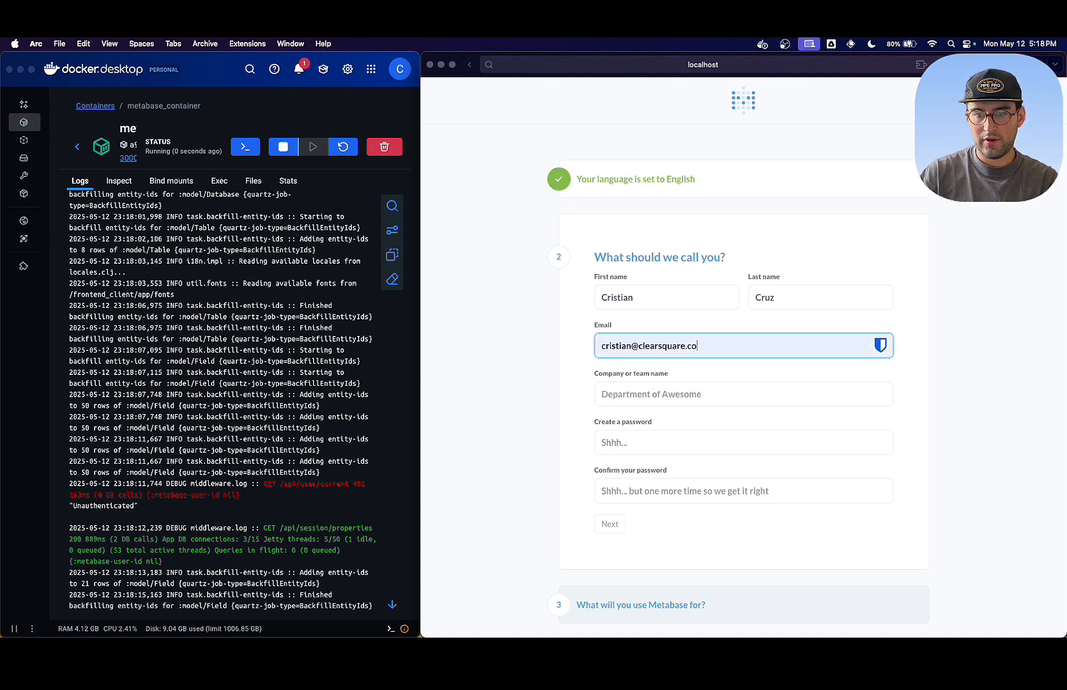
left_click(827, 392)
type("Clearsquare")
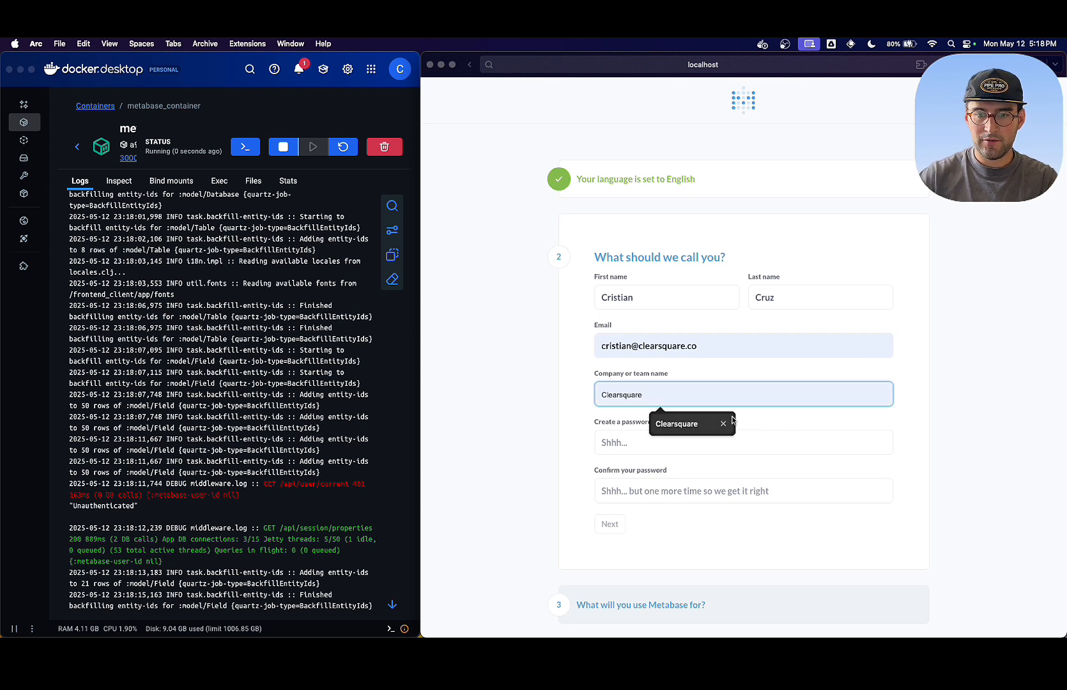
left_click(714, 423)
- Fill the new account's password field with the password manager's generated password
left_click(730, 442)
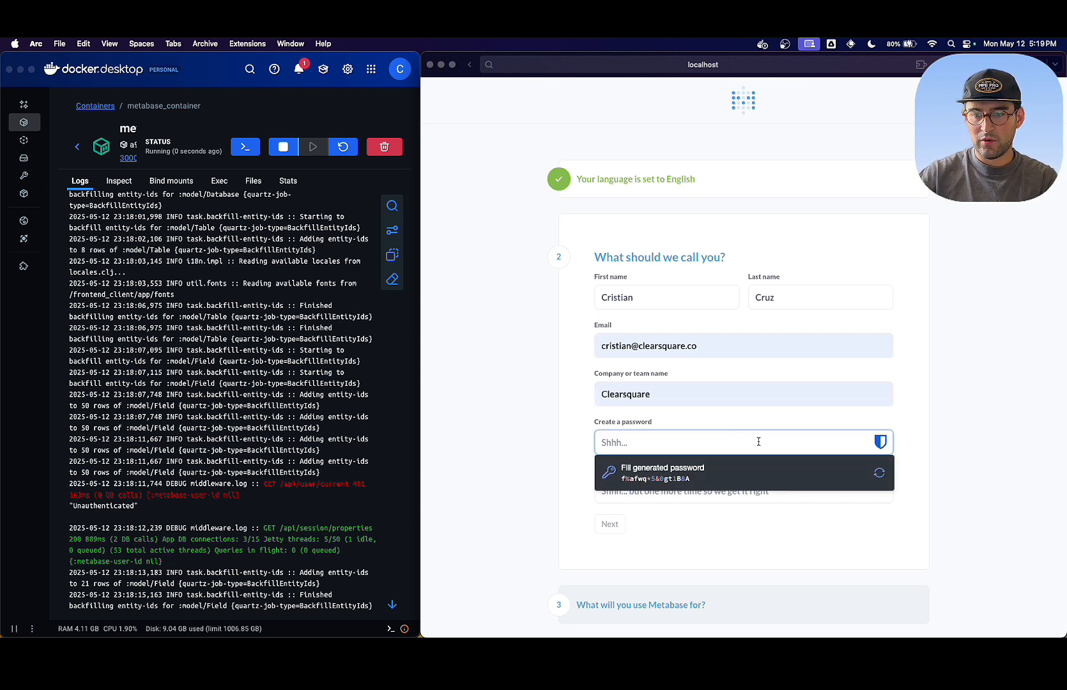
left_click(939, 417)
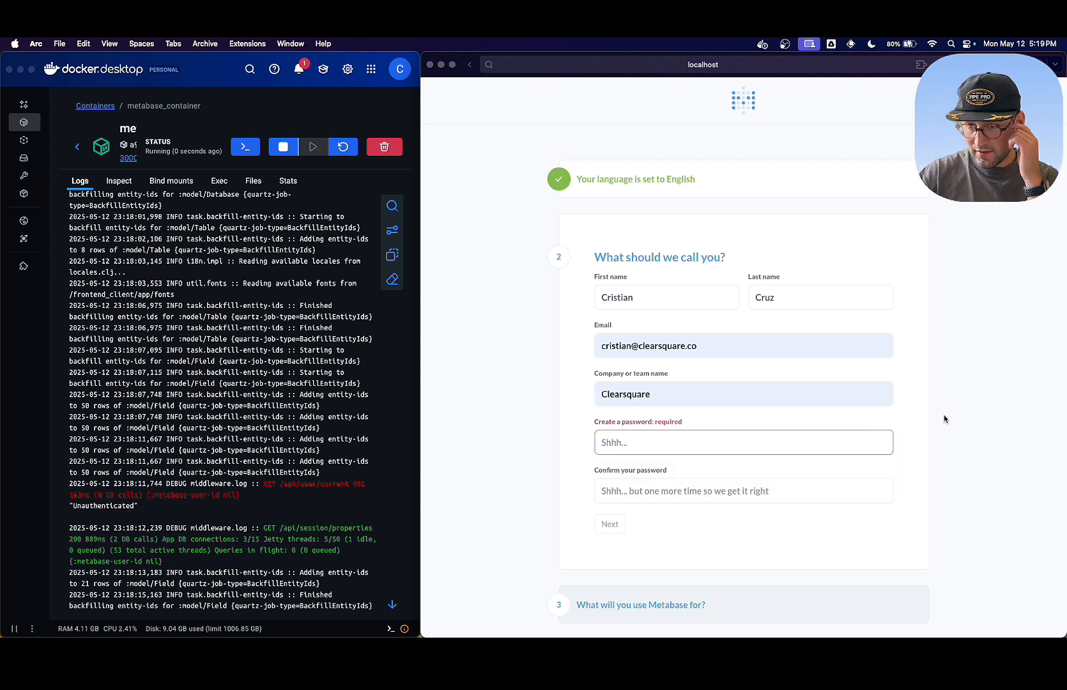
scroll(946, 418, "down", 2)
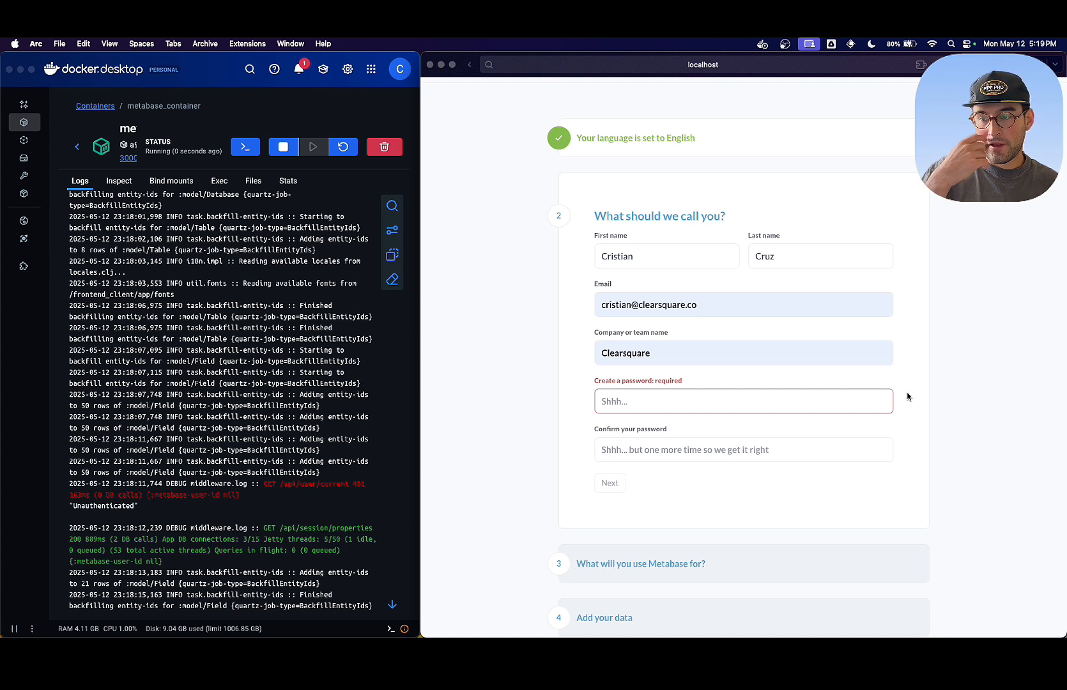
left_click(859, 402)
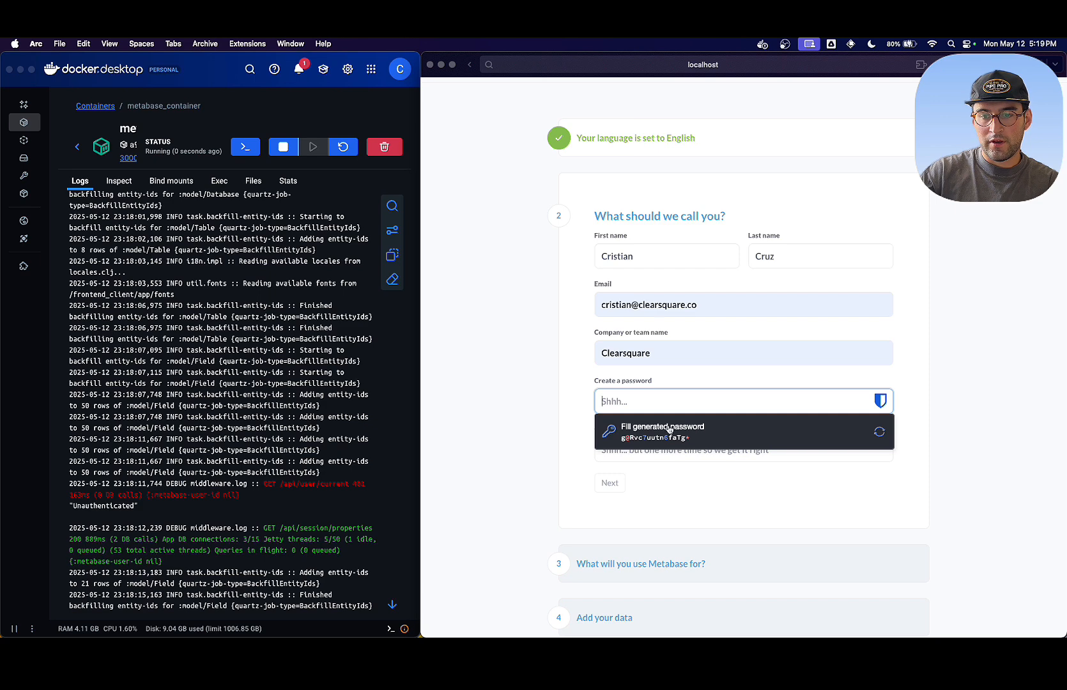
left_click(688, 432)
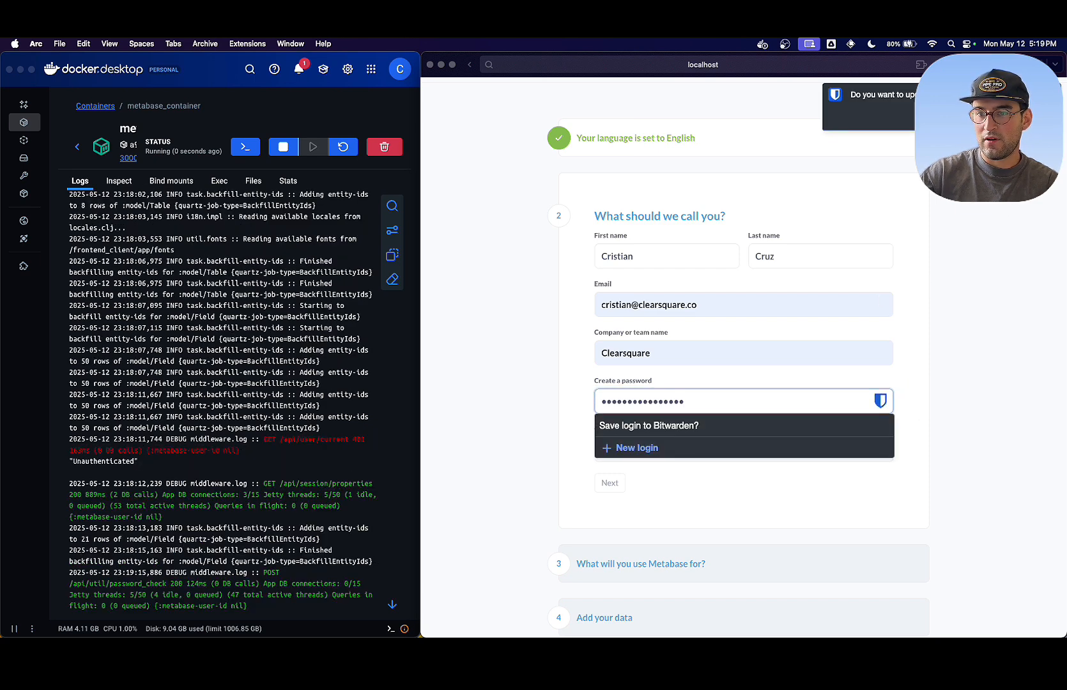
- Enter a custom account password in both password fields, submit the account details and decline saving the password in the browser
double_click(726, 407)
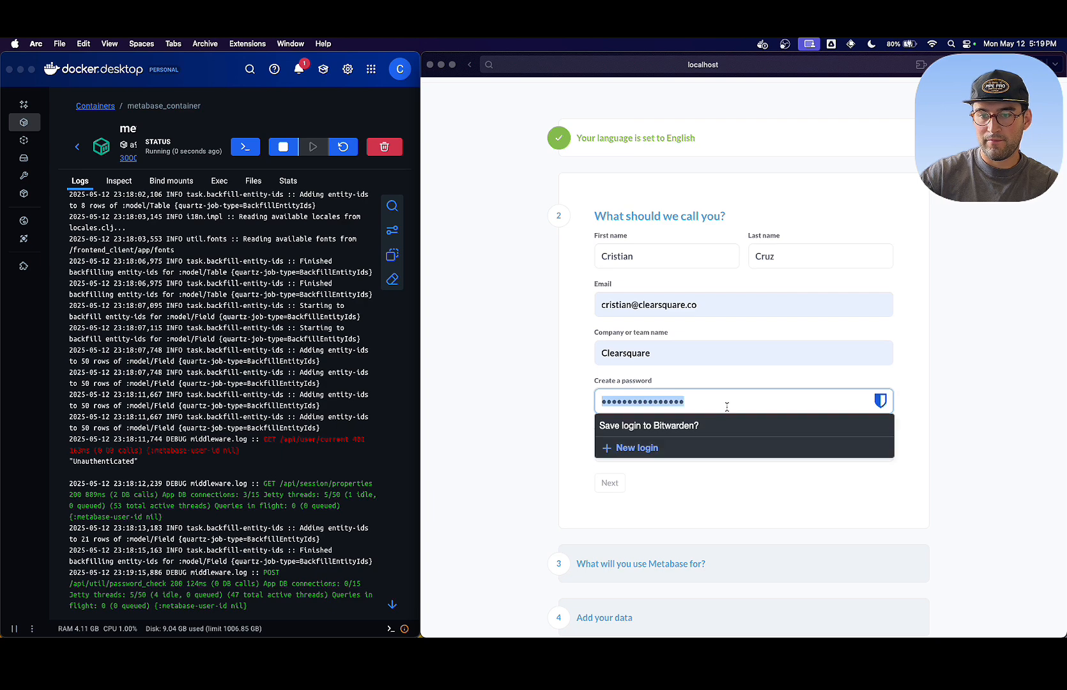
type("***")
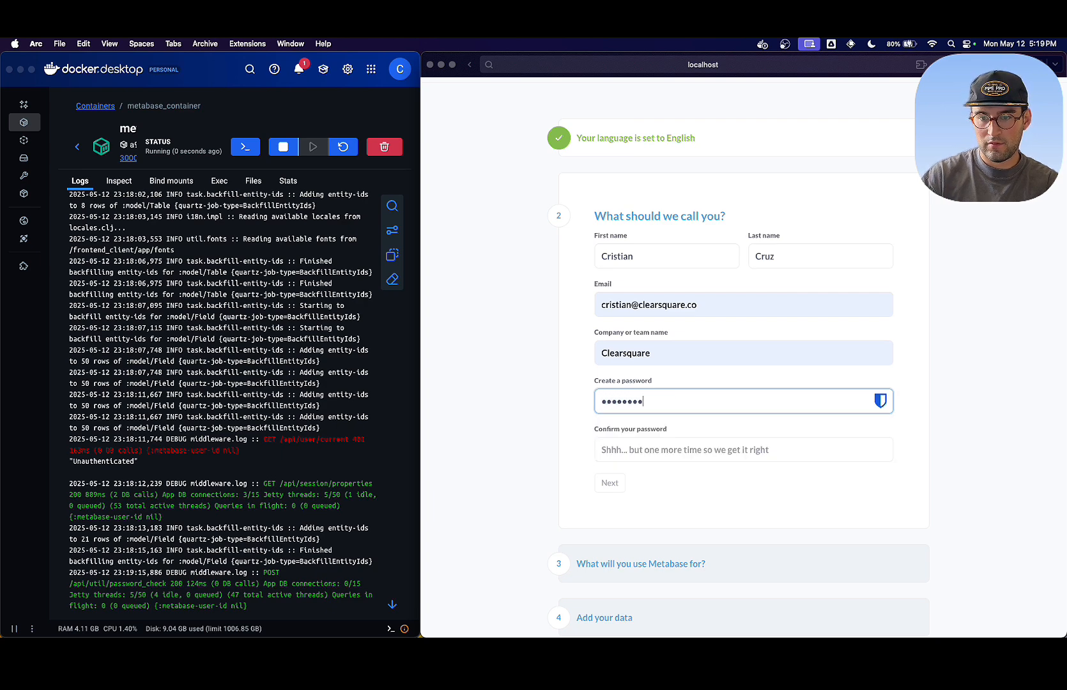
type("sword123")
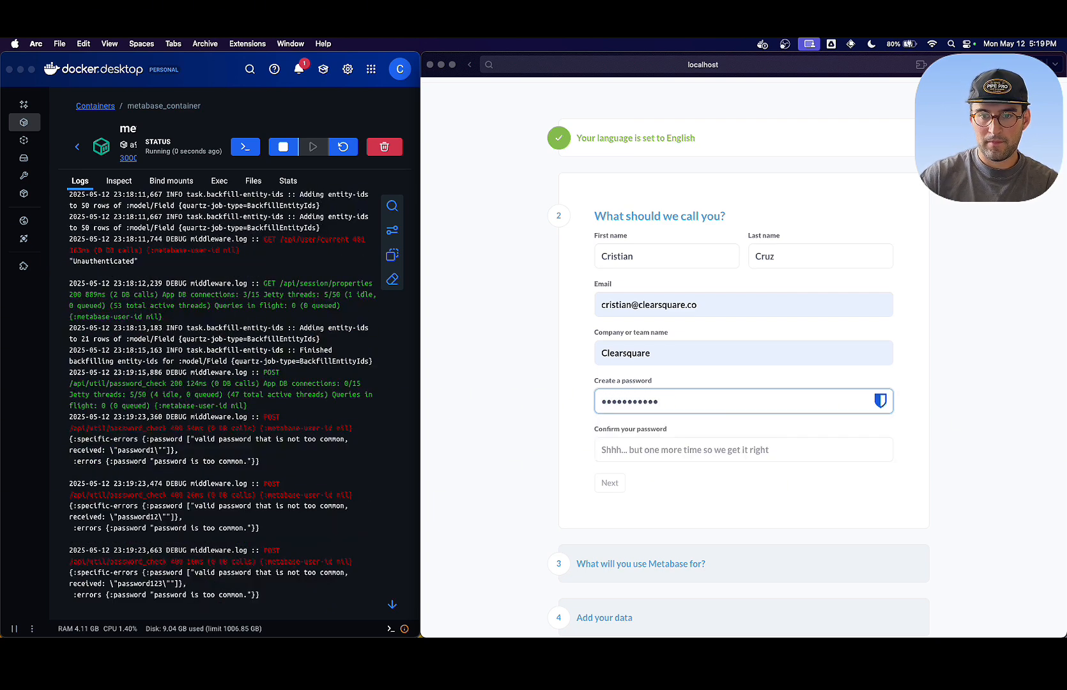
left_click(743, 448)
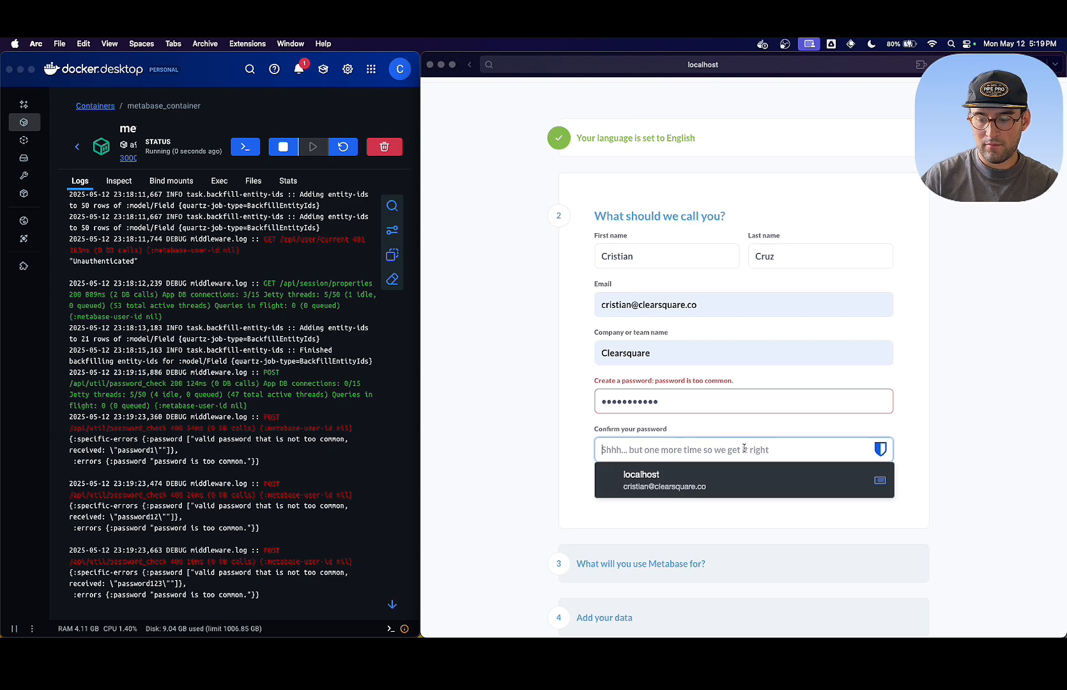
type("pa")
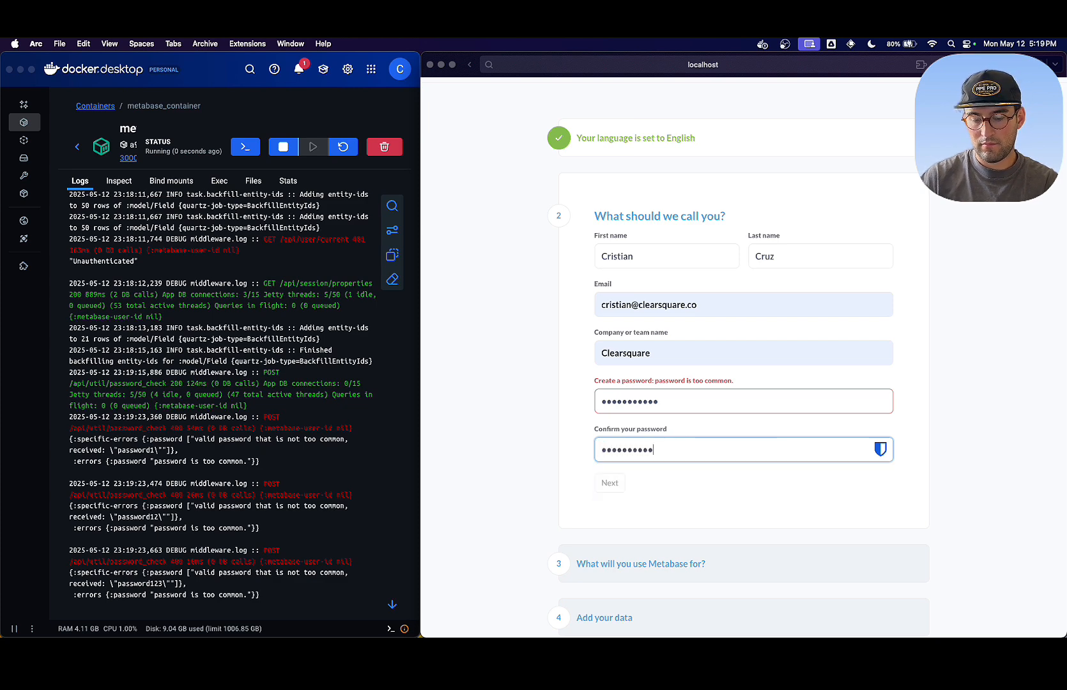
left_click(696, 409)
type("!")
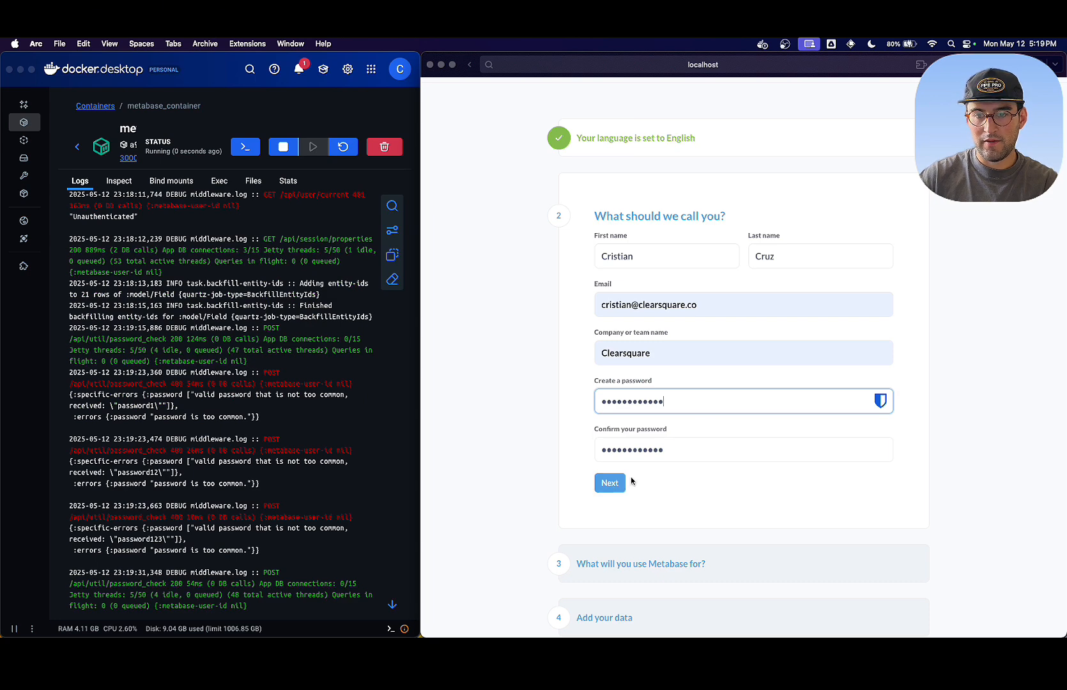
left_click(608, 484)
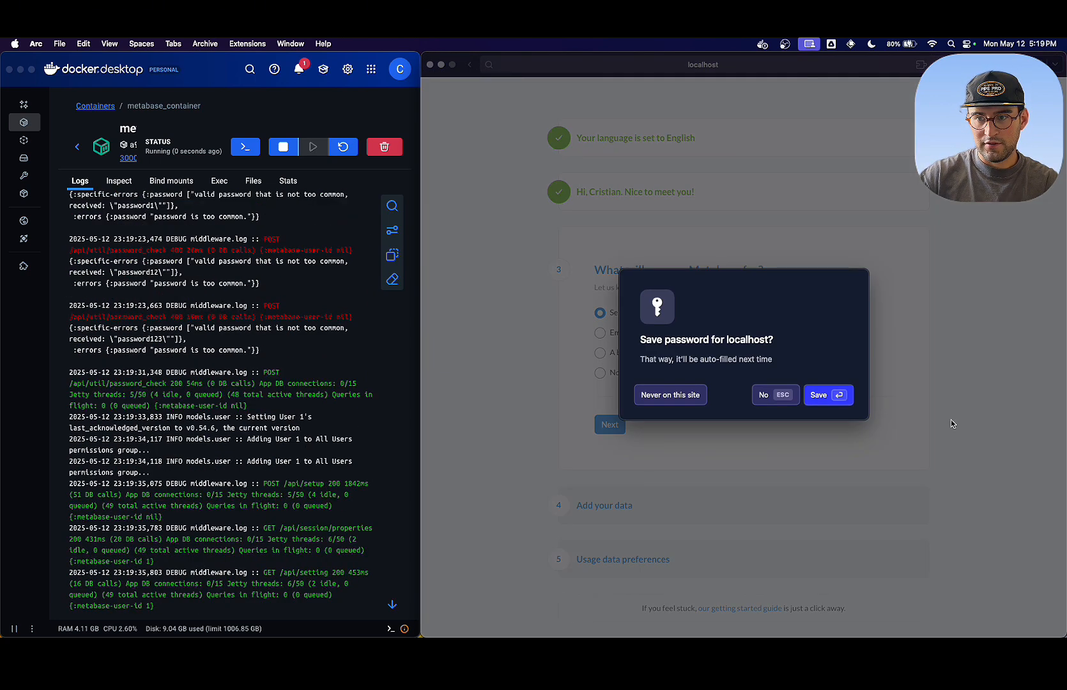
left_click(764, 396)
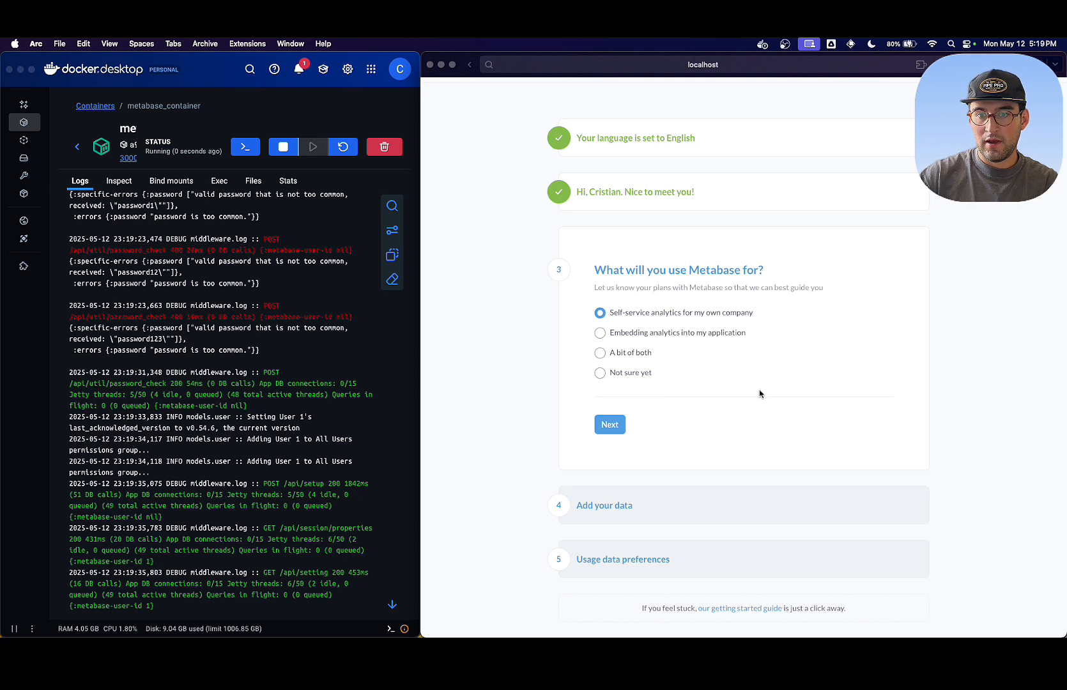
- Answer the intended-use question with "Not sure yet" and choose "I'll add my data later" for the database
left_click(601, 373)
left_click(609, 424)
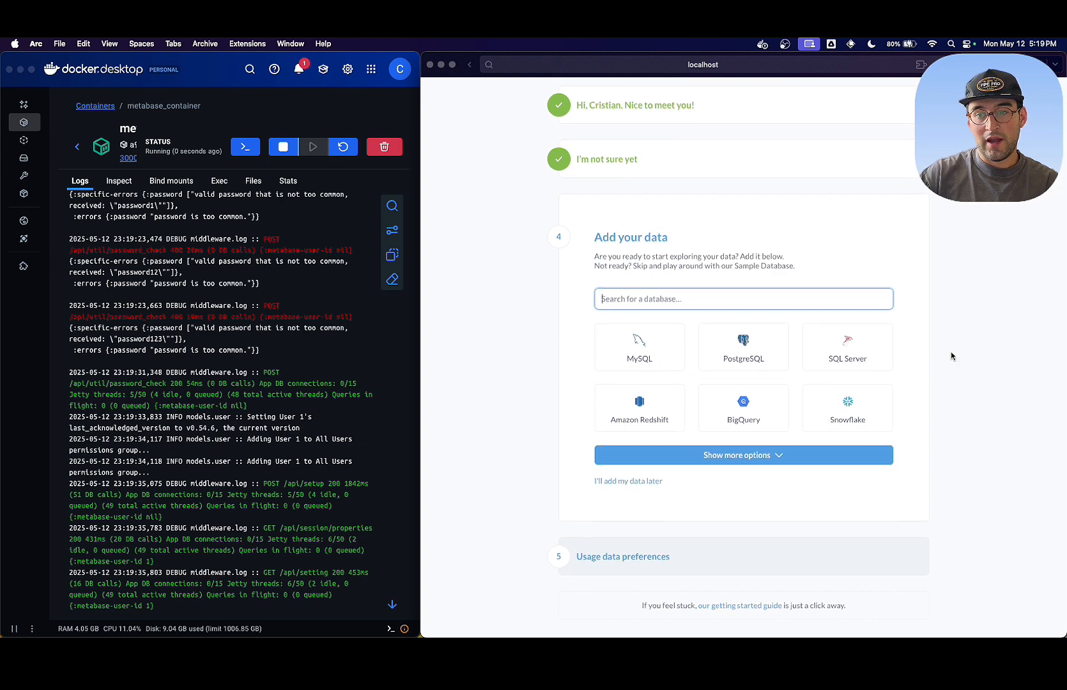
left_click(647, 483)
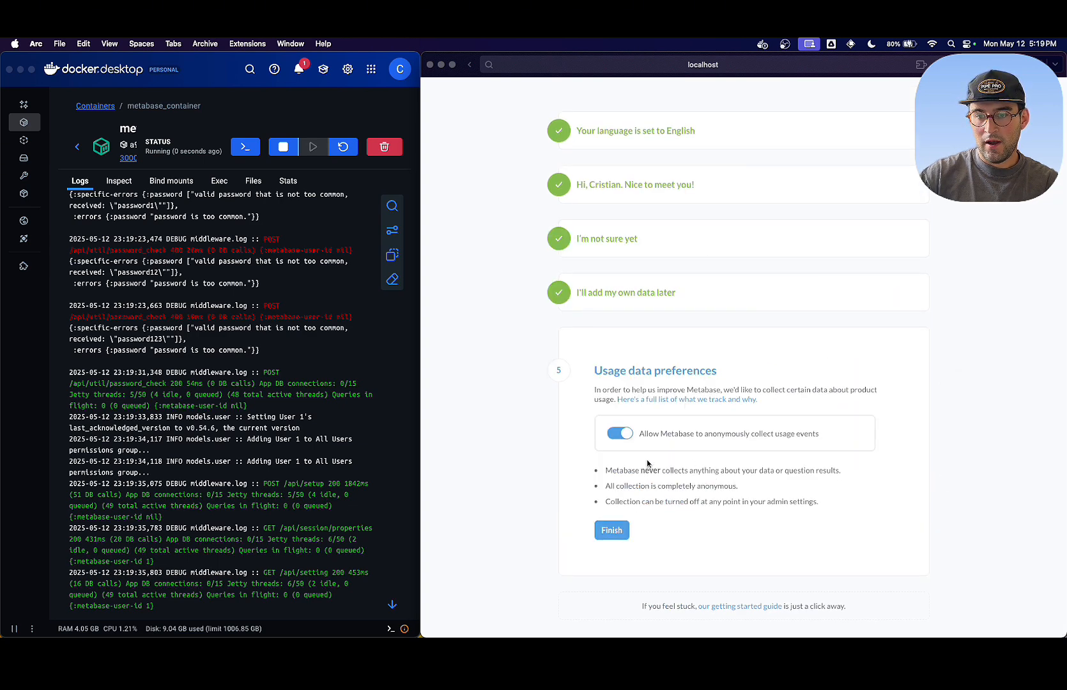
- Turn off anonymous usage event collection, then finish the setup and enter Metabase
left_click(619, 435)
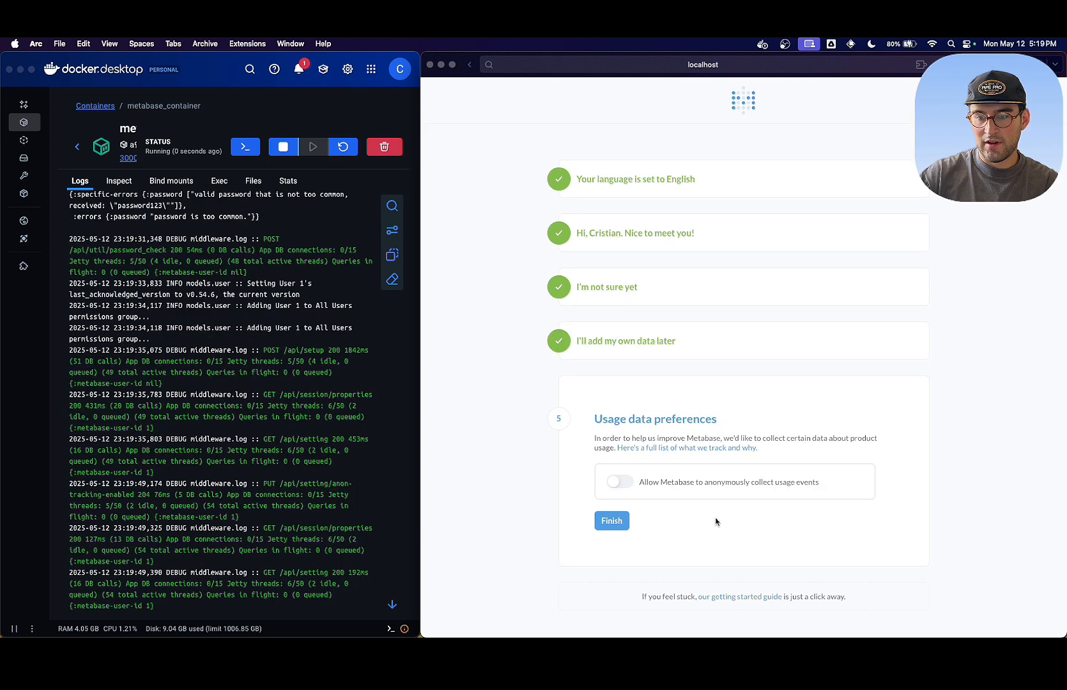
left_click_drag(653, 480, 819, 508)
left_click(731, 518)
left_click(614, 519)
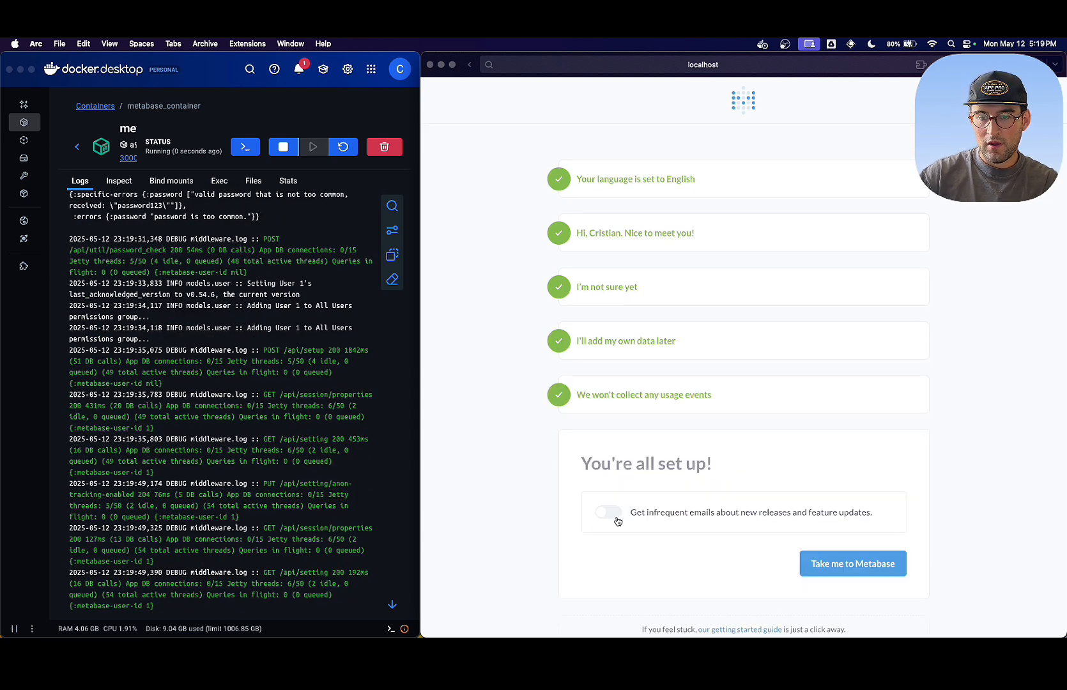
left_click(837, 564)
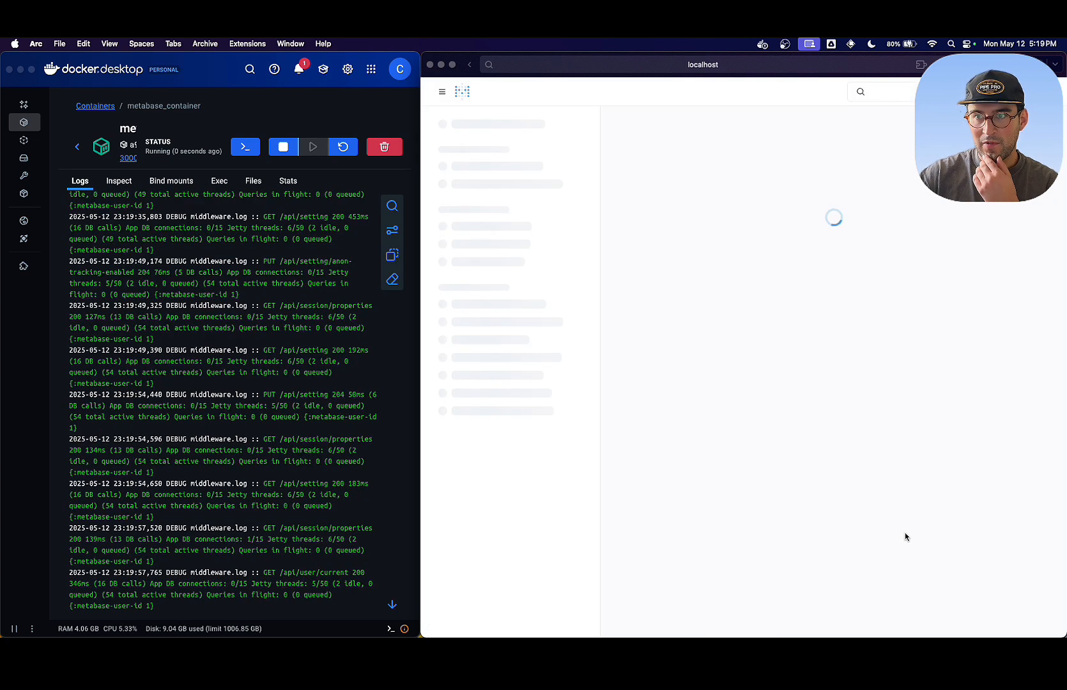